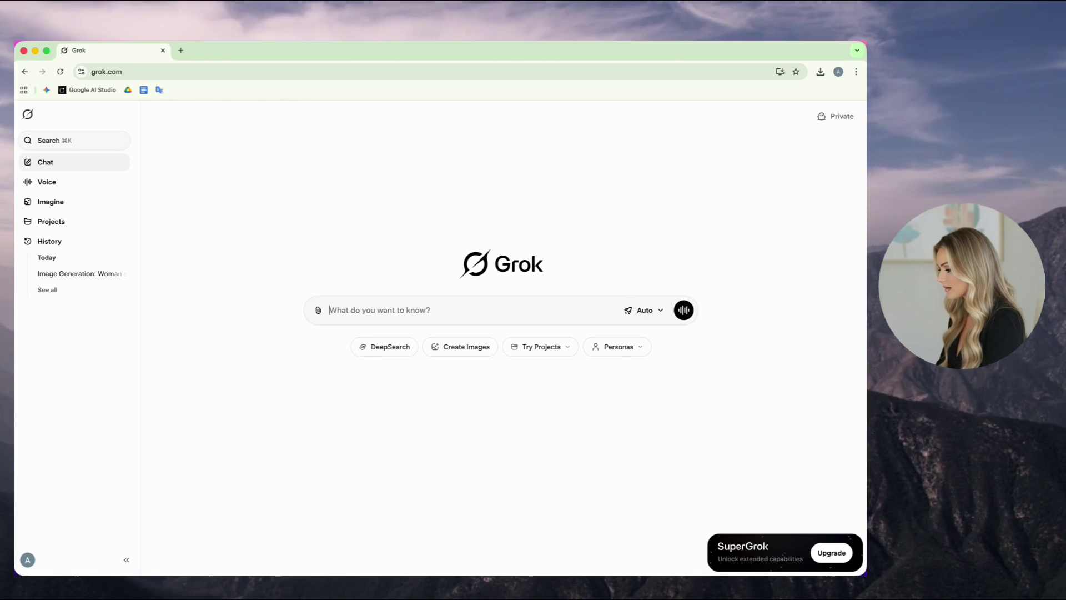
Generate Grok Imagine photos from the pasted blonde-woman-at-white-desk prompt
click(55, 203)
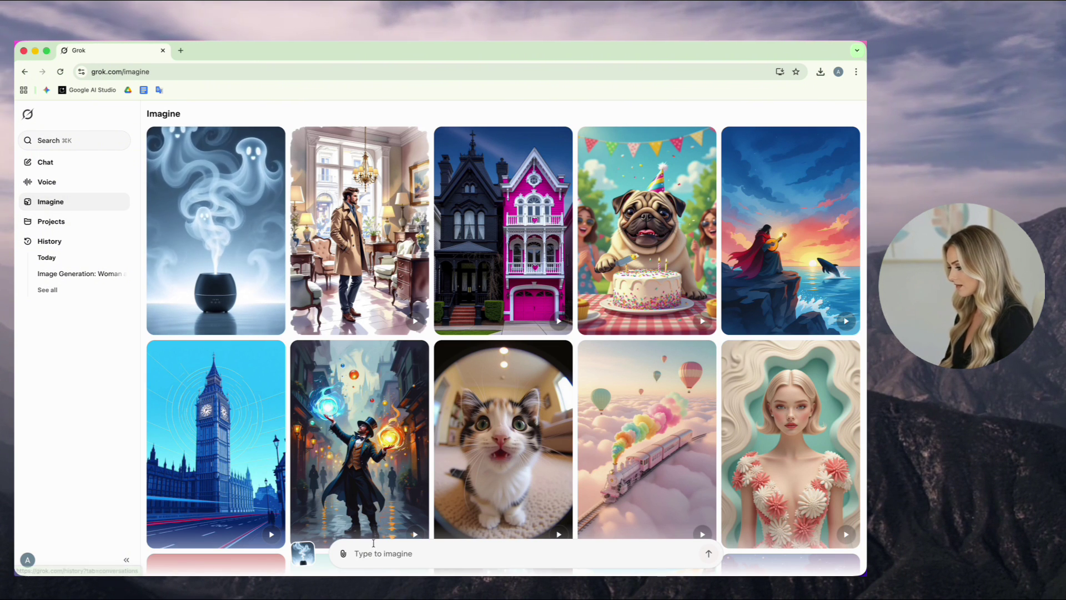
click(380, 551)
text(A medium shot of a woman with long blonde hair, wearing an open black top, sitting at a white desk. She has elegant makeup. She is looking directly at the camera and gesturing with her left hand. In front of her is an open silver laptop with an apple logo. To her left is a pink coffee mug, and to her right is a purple and blue notebook.)
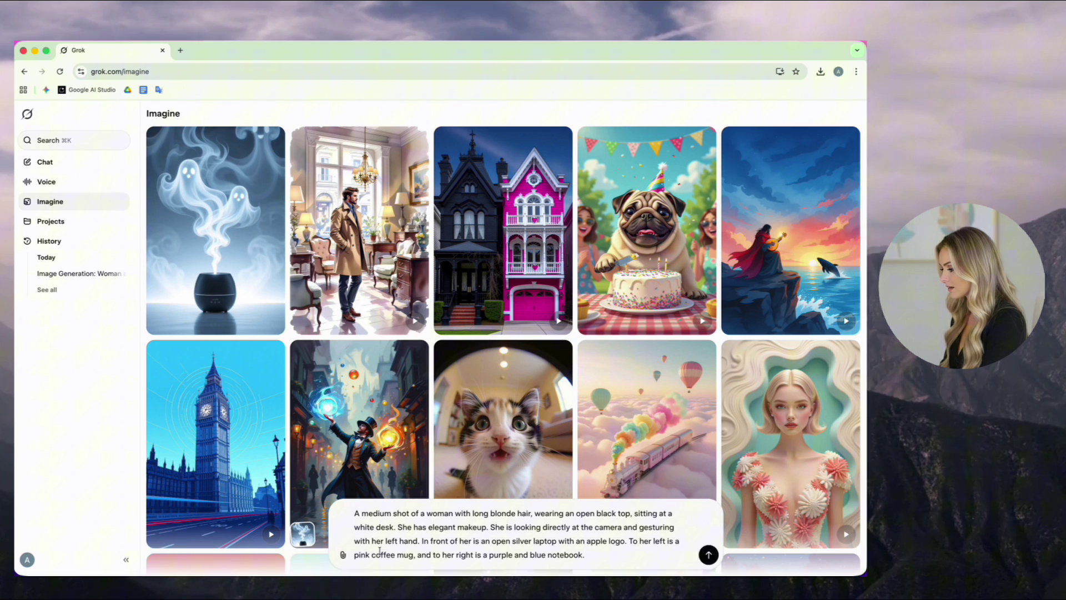
click(708, 554)
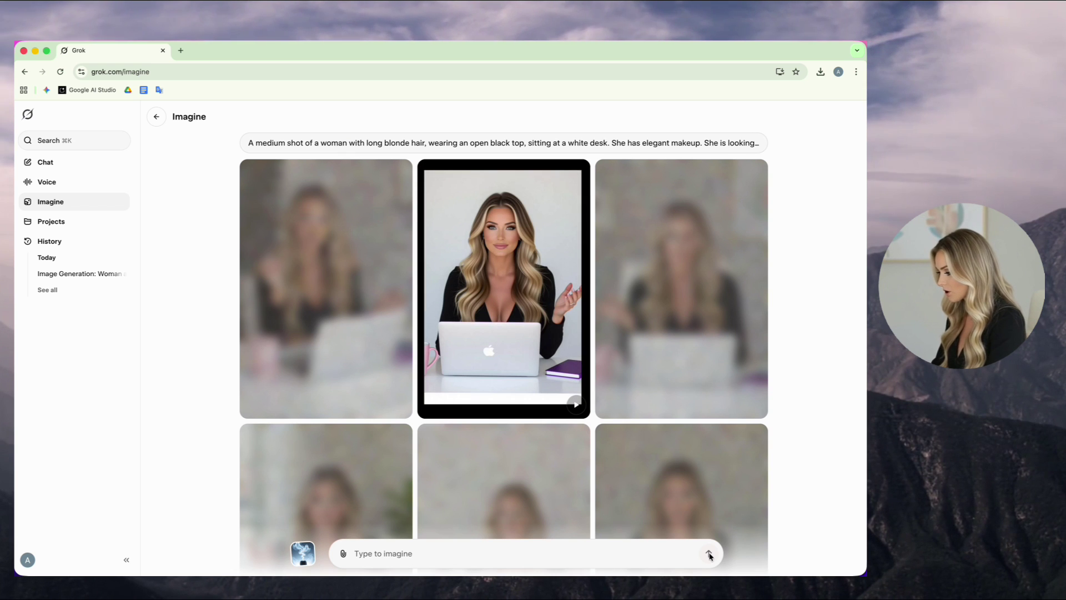
Open the third generated image at full size and save it
scroll(491, 311, down, 3)
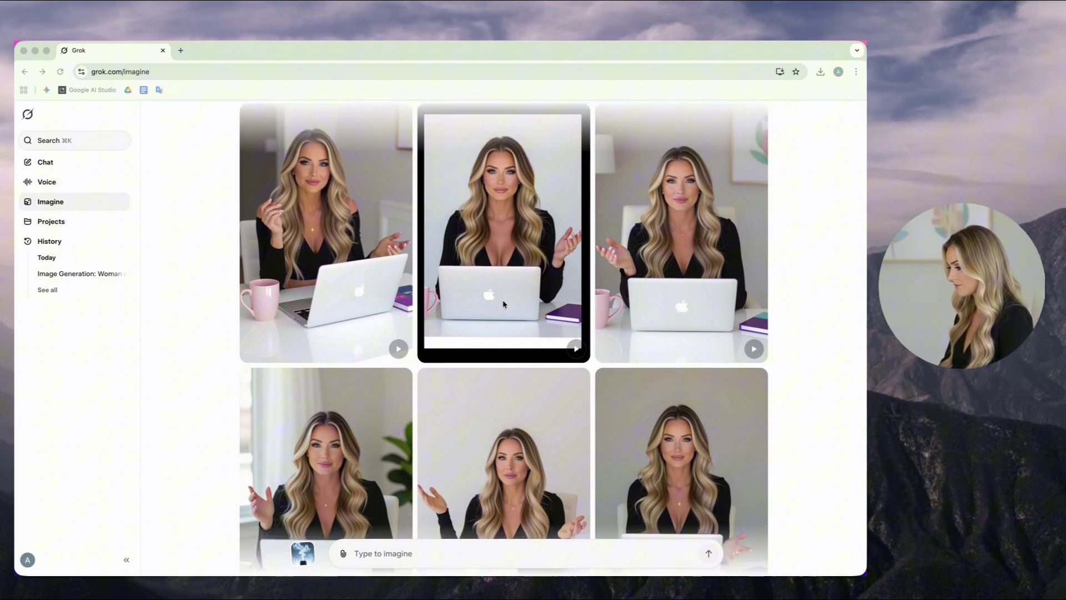
scroll(500, 294, up, 2)
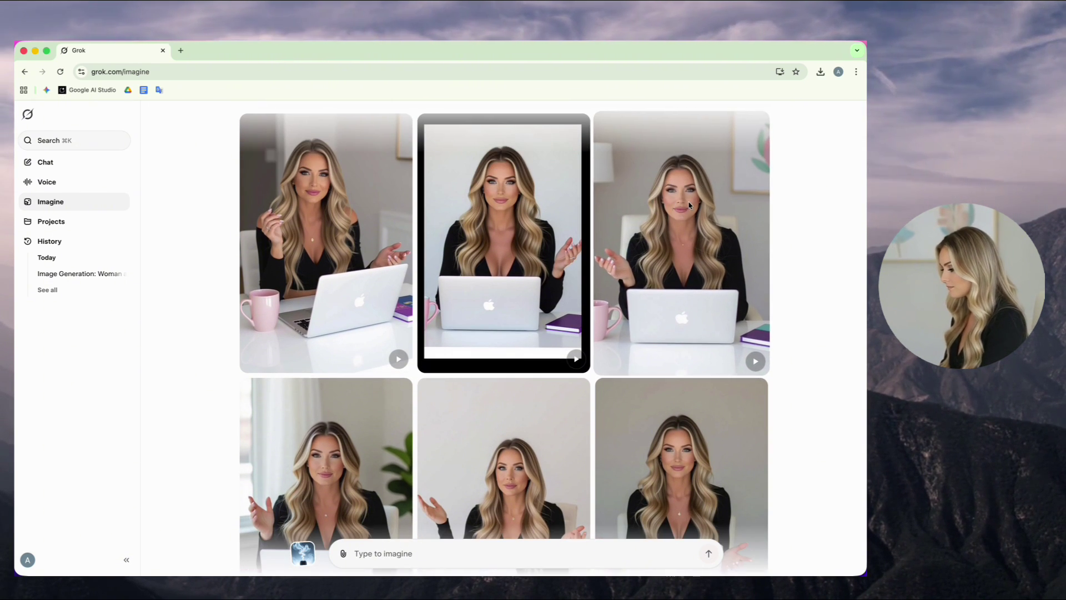
click(655, 261)
click(372, 524)
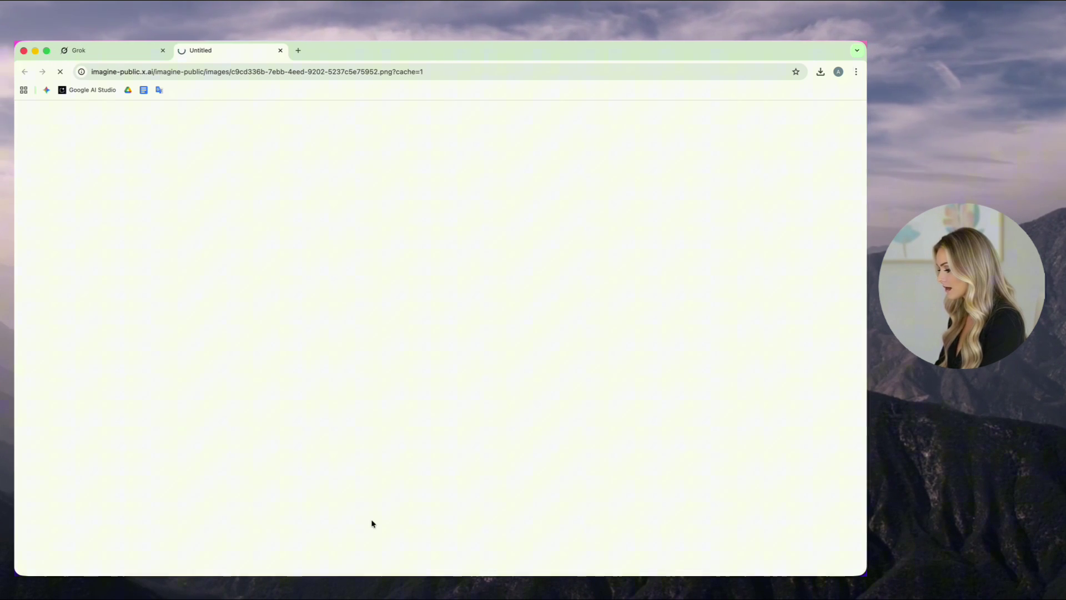
right_click(390, 245)
click(433, 266)
click(614, 402)
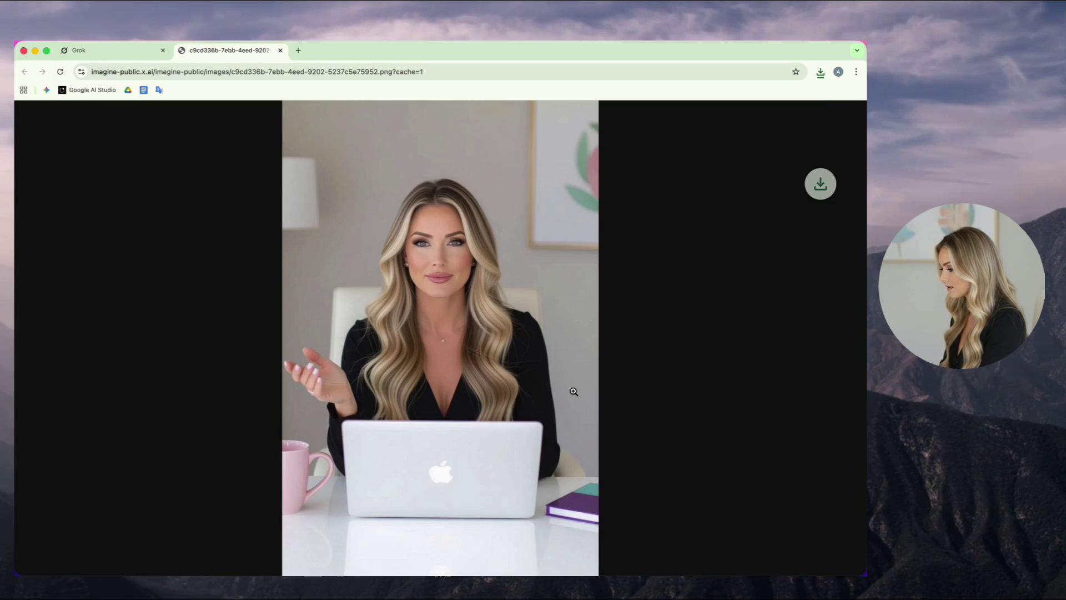
Load aiease.ai/ai-image-extender in a new tab
click(298, 50)
text(https://www.aiease.ai/ai-image-extender/)
key(Return)
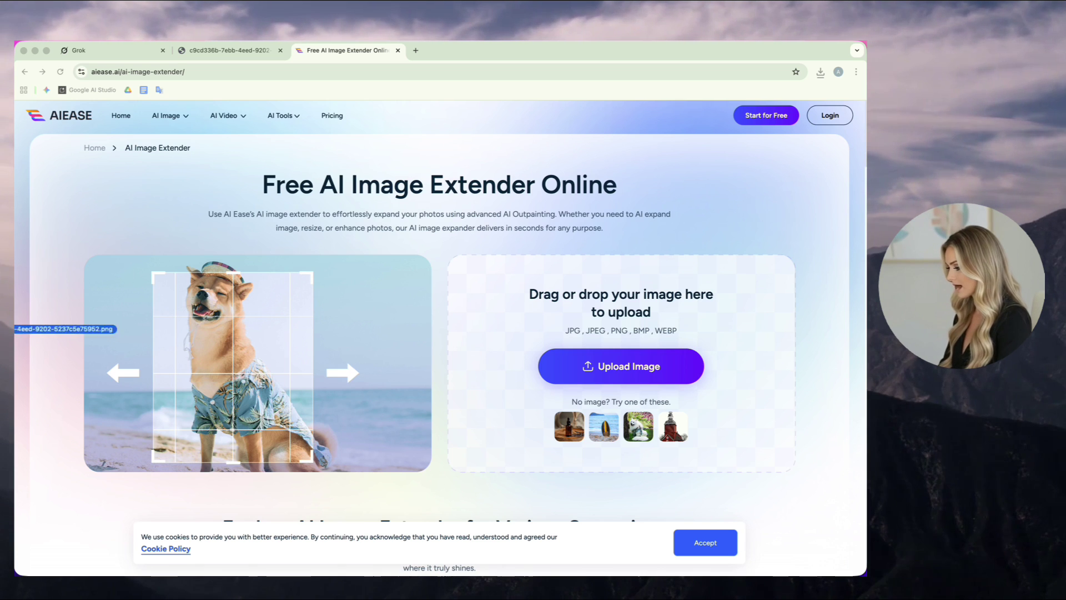
Upload the desk portrait, expand it to 16:9 (2000 x 1125), and download the 1024x576 low-res image
drag(14, 329, 643, 460)
click(705, 543)
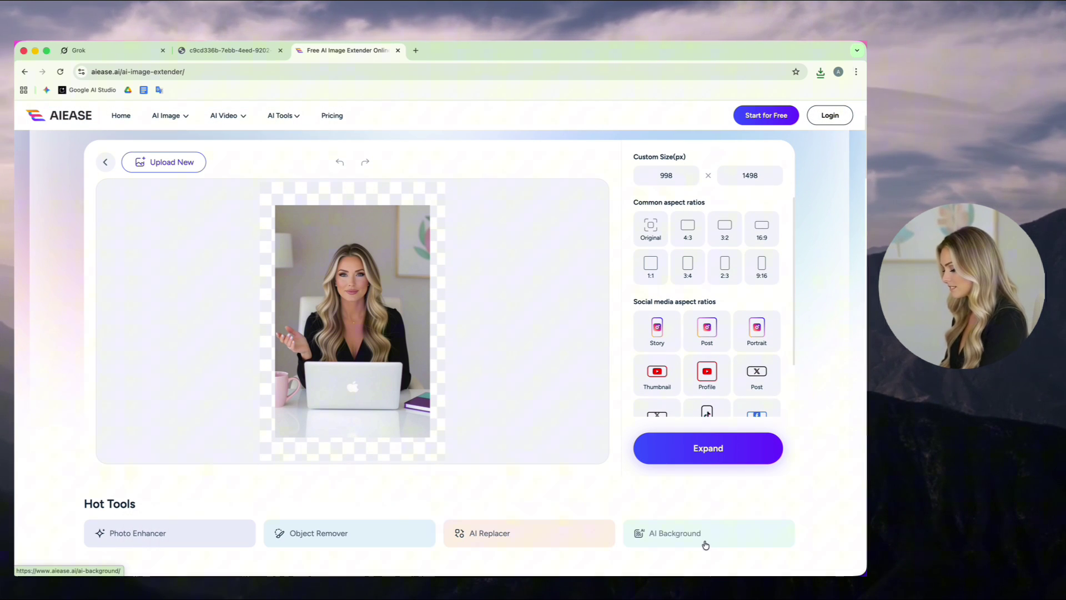
click(769, 237)
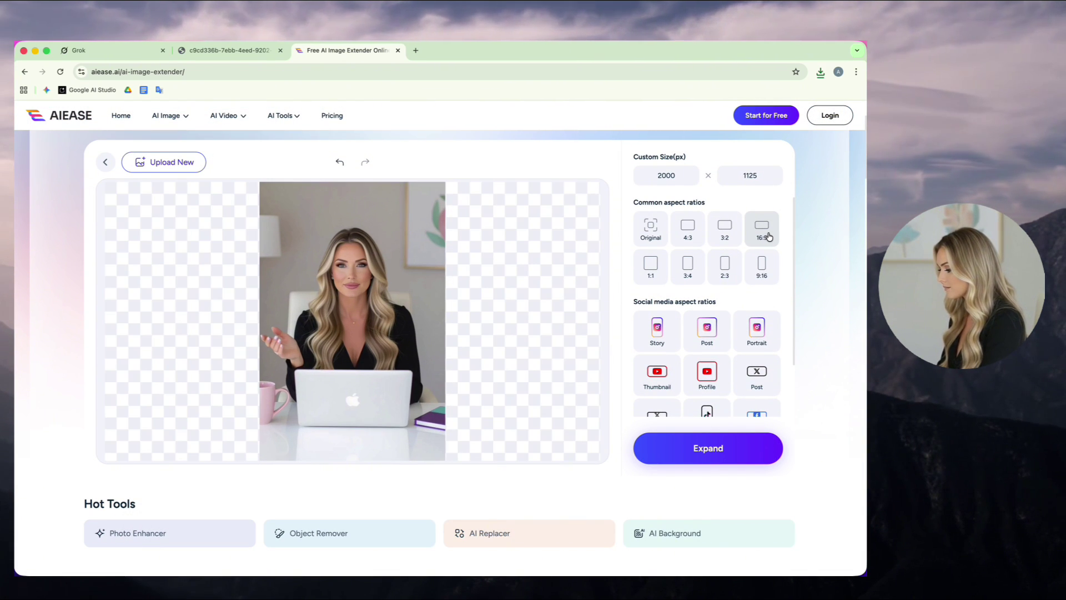
click(715, 450)
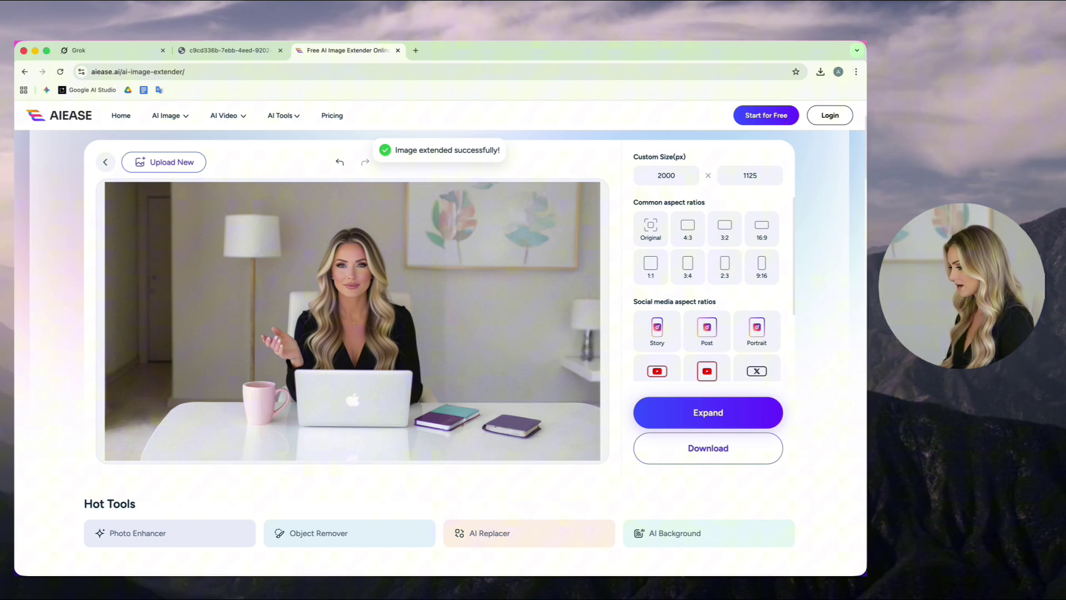
click(728, 447)
click(688, 507)
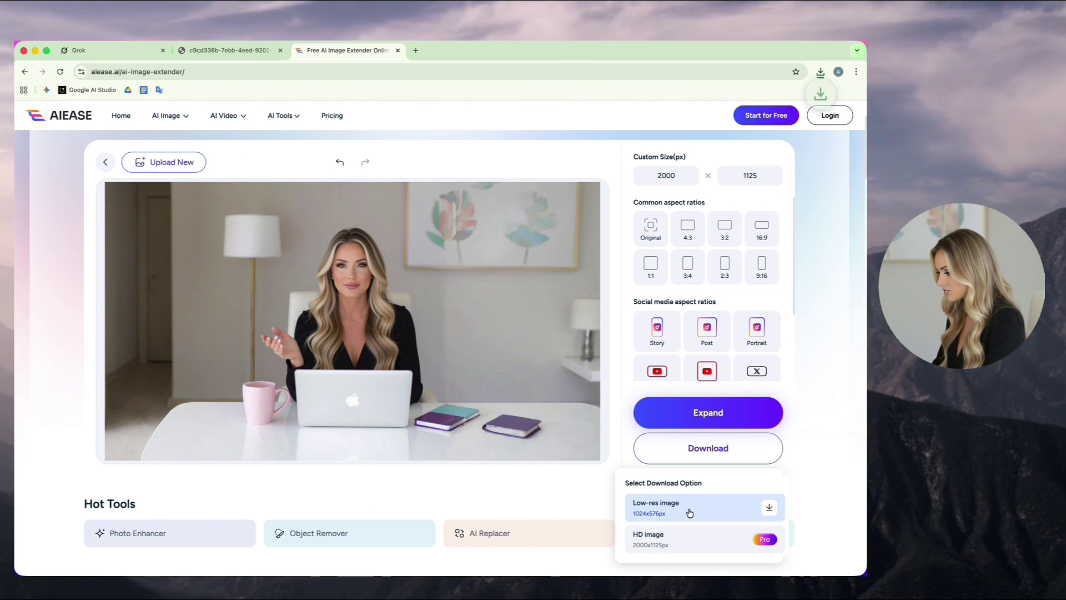
Open labs.google/fx/tools/flow and start a new project in Scenebuilder
click(416, 49)
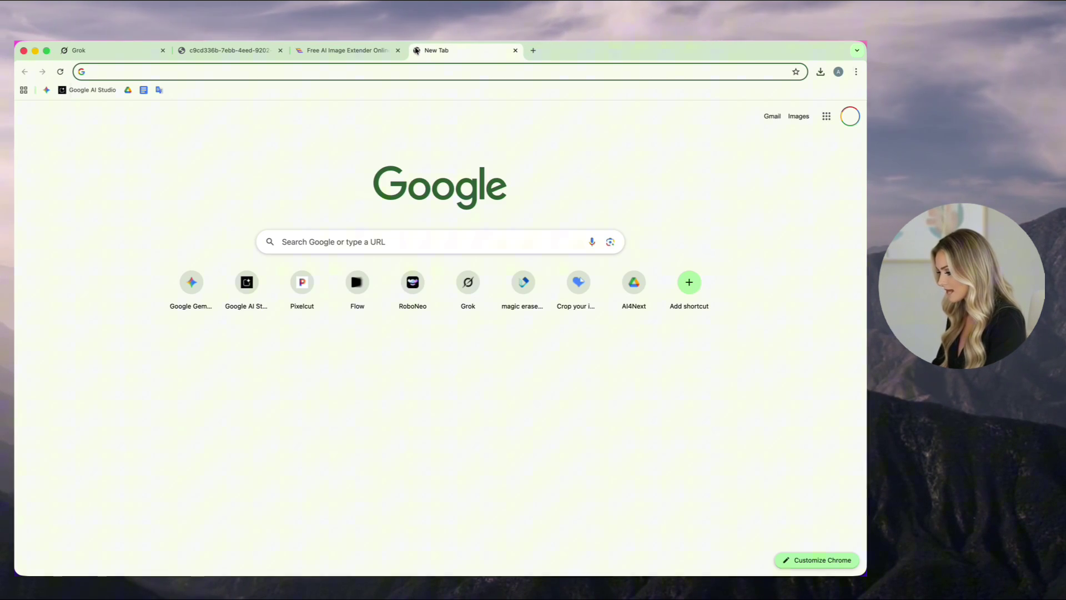
text(labs.google/fx/tools/flow)
key(Return)
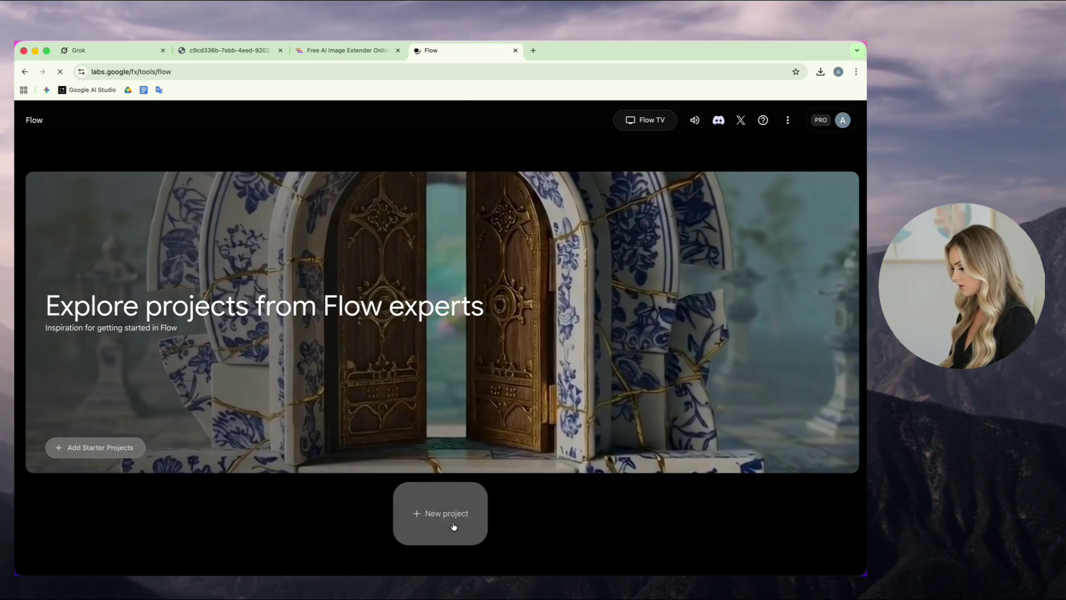
click(454, 526)
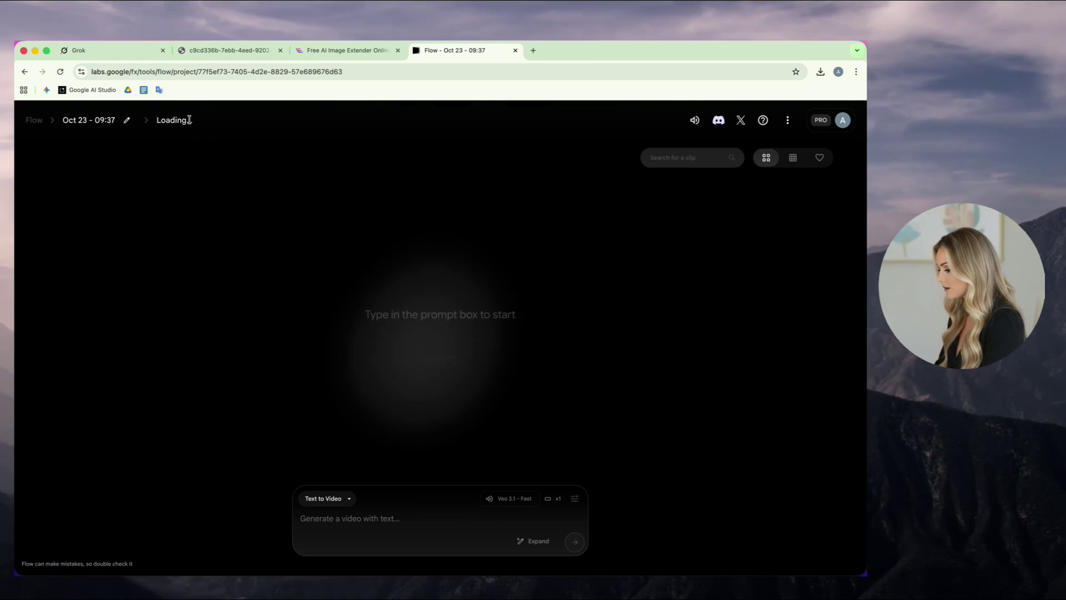
click(189, 120)
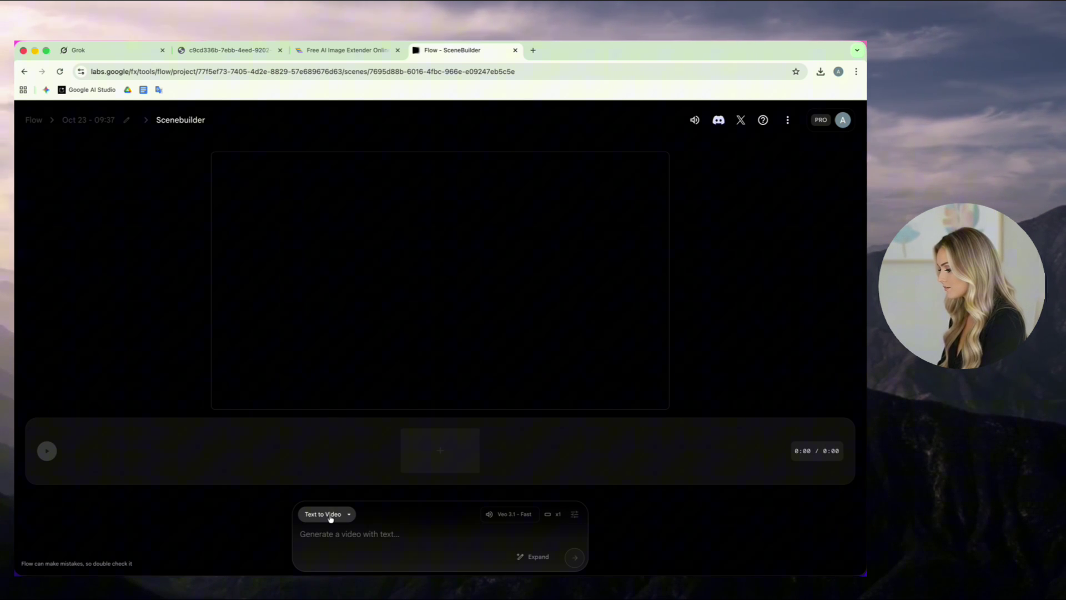
Switch to Frames to Video and upload the widened desk image as the first frame
click(331, 517)
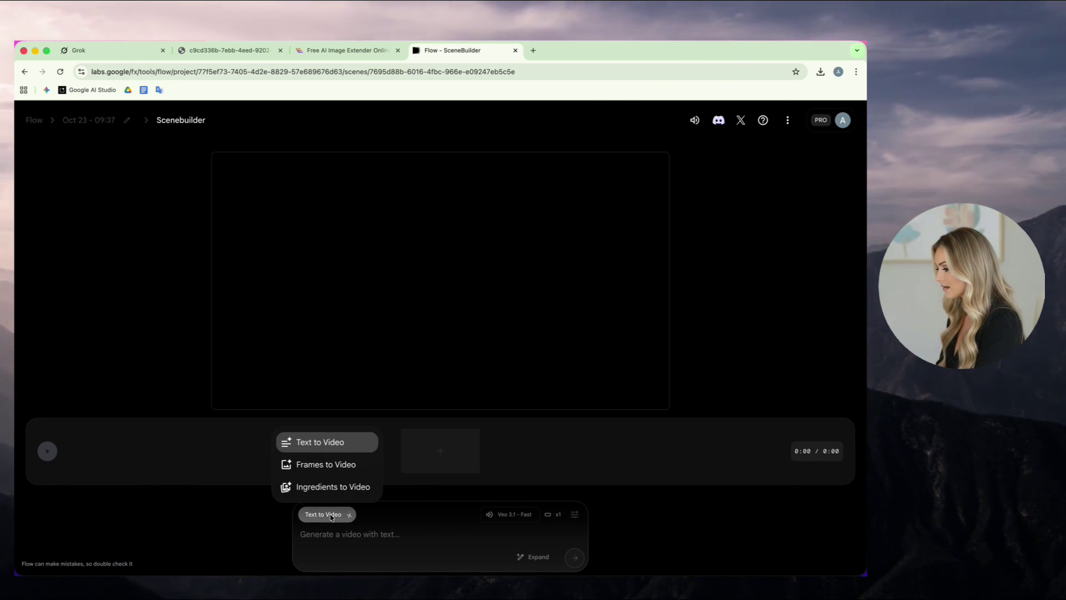
click(325, 467)
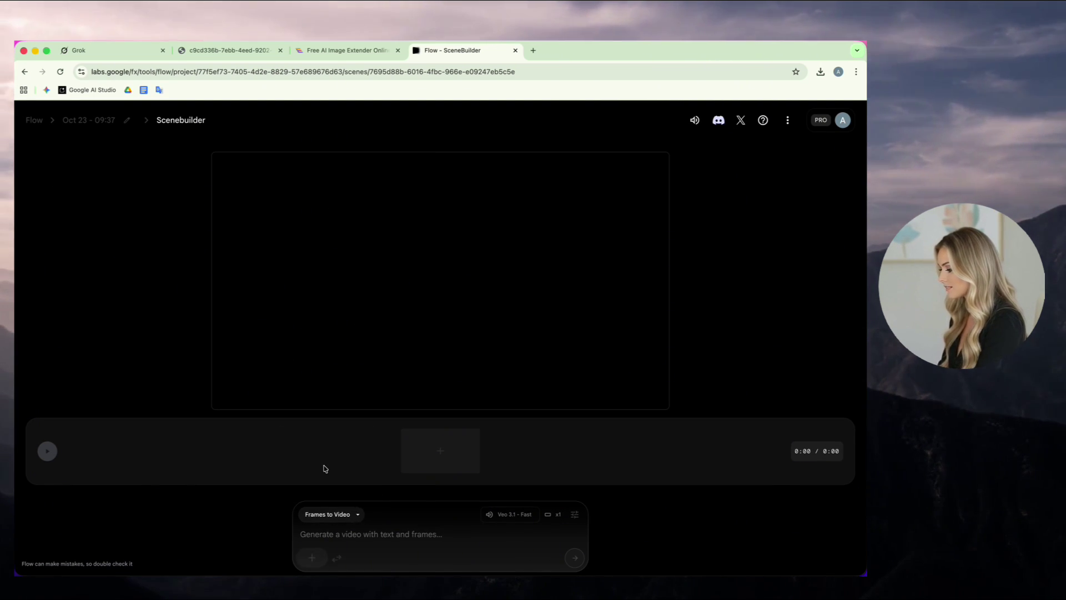
click(312, 558)
click(445, 465)
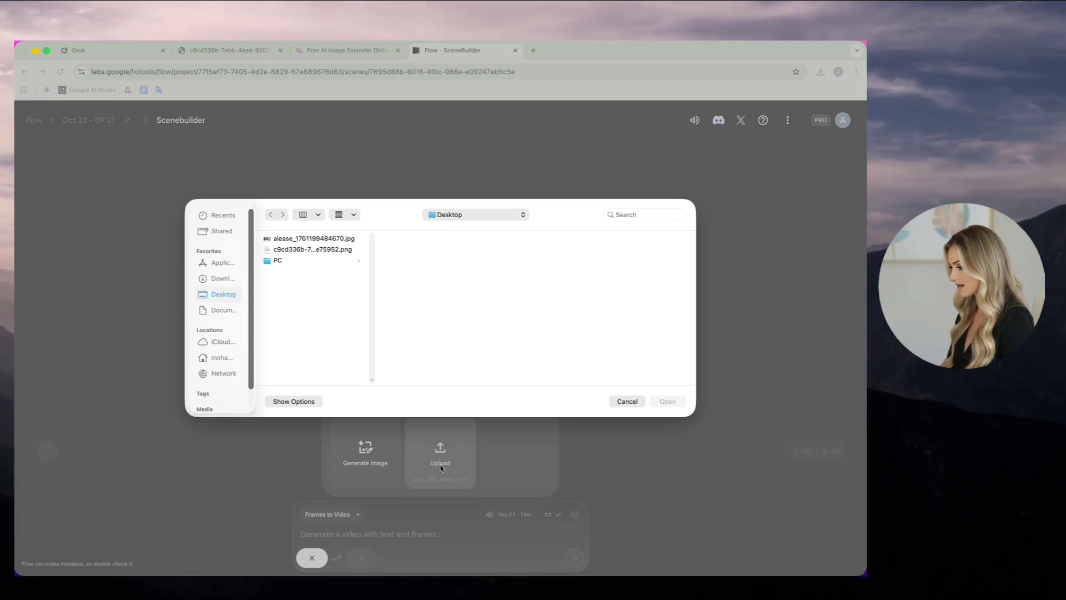
click(278, 241)
click(667, 402)
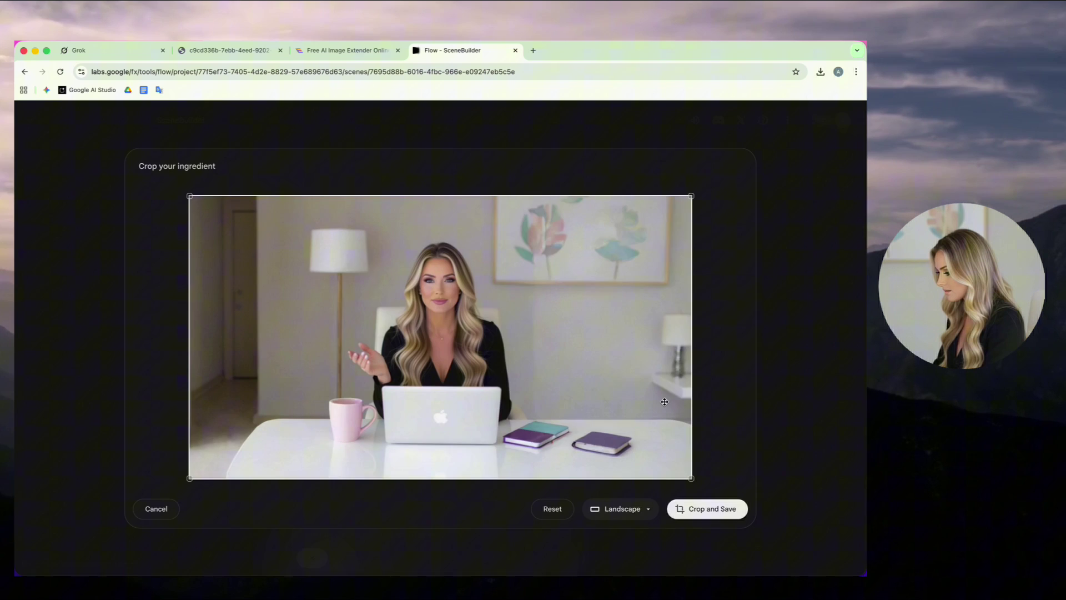
click(716, 508)
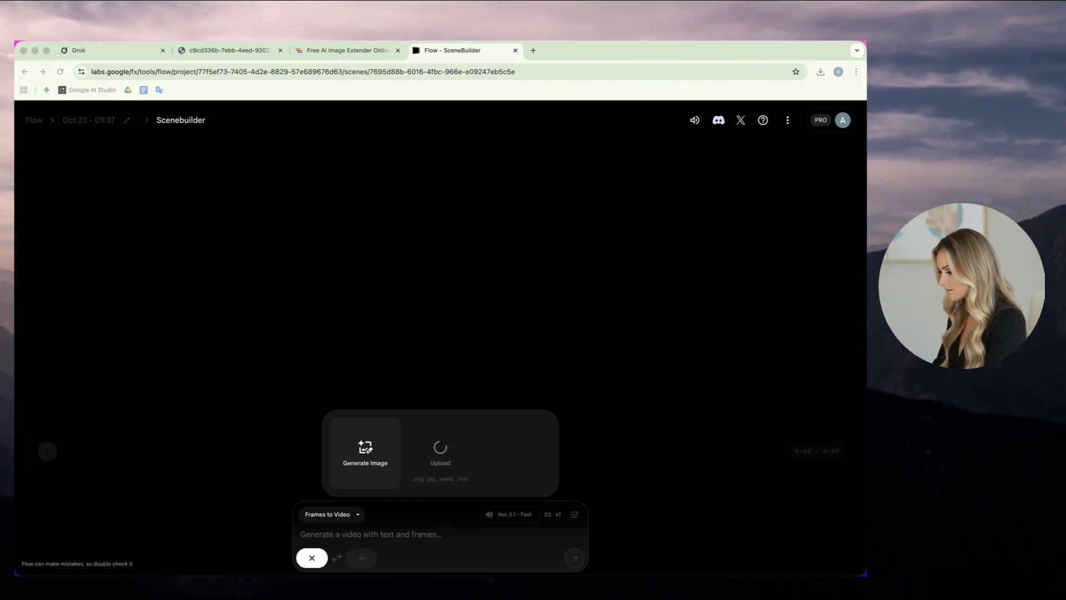
Keep the settings at one output per prompt, Landscape 16:9, and Veo 3.1 - Fast
click(575, 516)
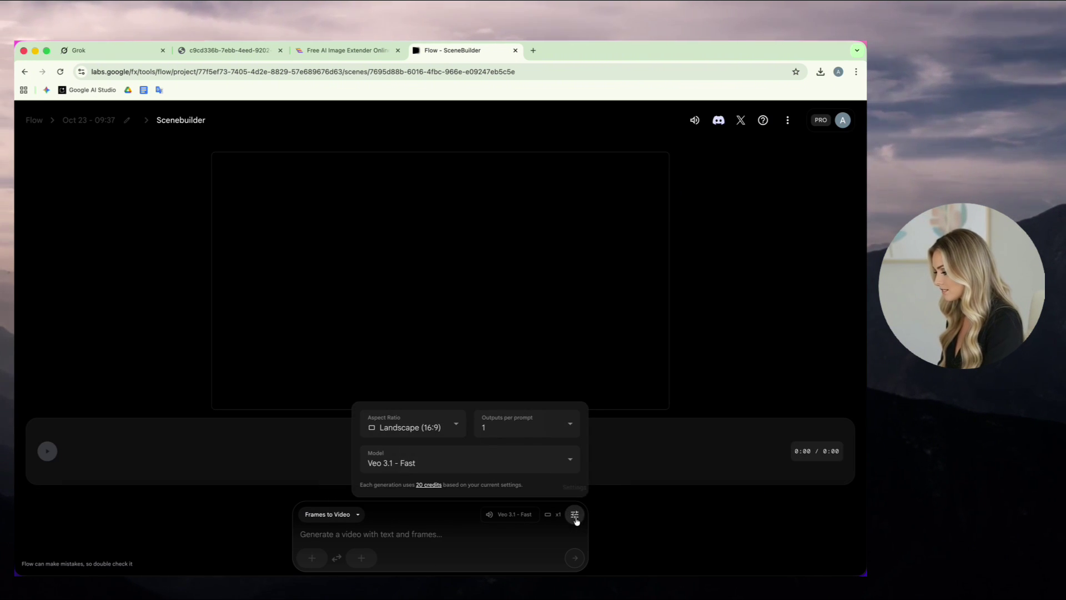
click(567, 428)
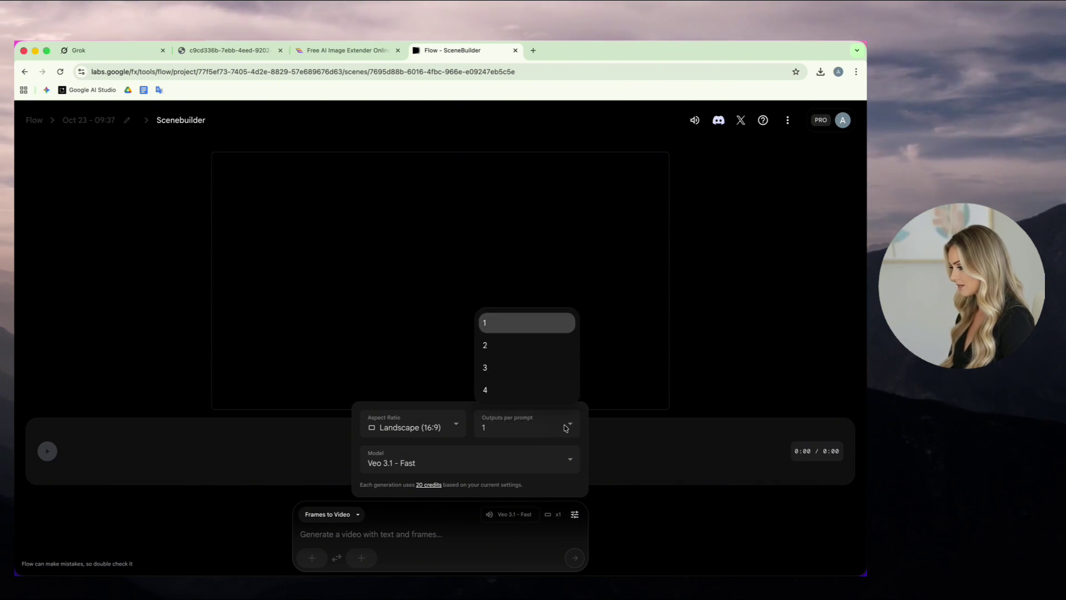
click(528, 329)
click(417, 428)
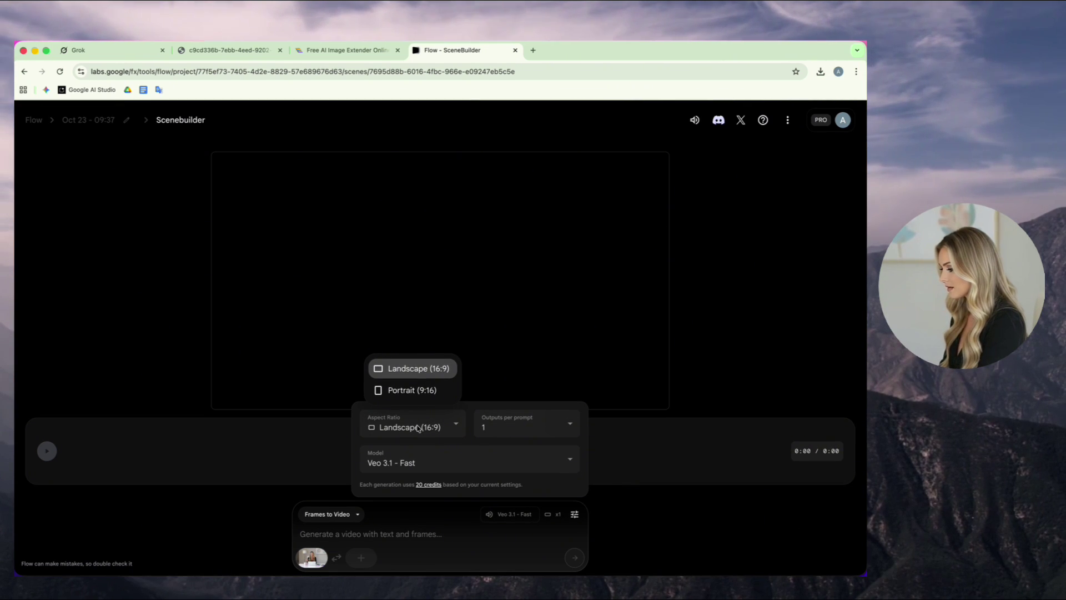
click(423, 432)
click(439, 462)
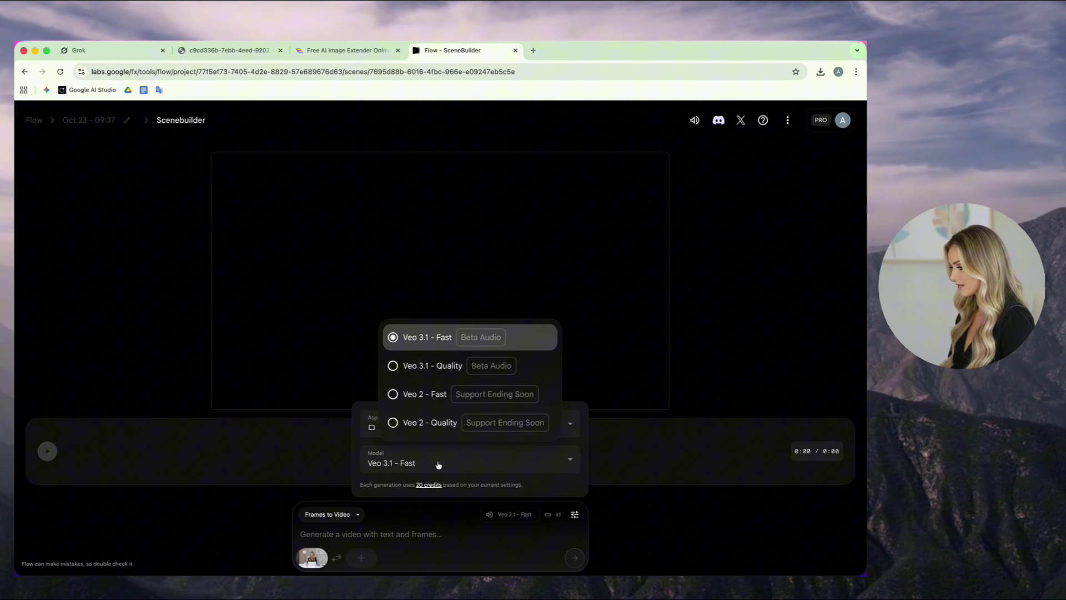
click(438, 341)
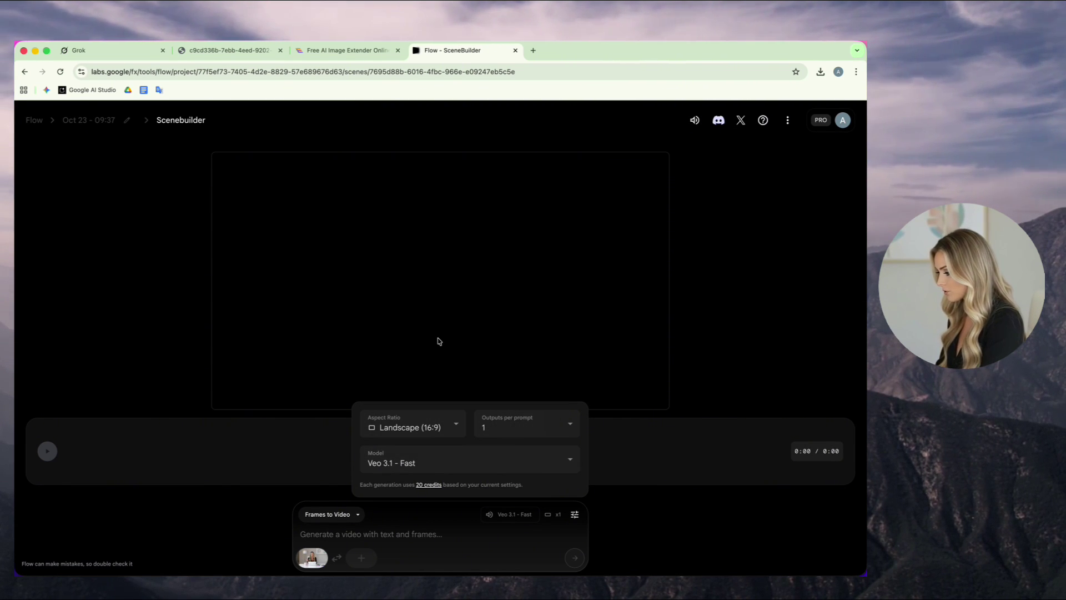
click(384, 539)
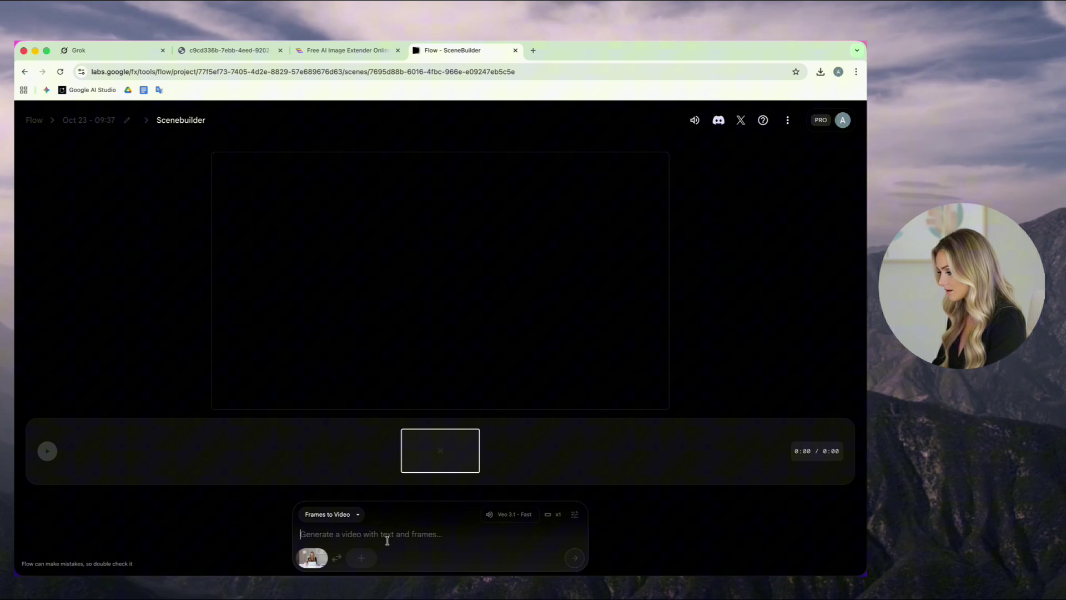
Generate an 8-second clip from the static tripod-shot prompt of the woman talking to camera
text(Friendly woman with a warm smile, talking directly to the camera. **Static tripod shot.** Fixed focal length. No zooming. The camera is perfectly stationary for the entire duration.)
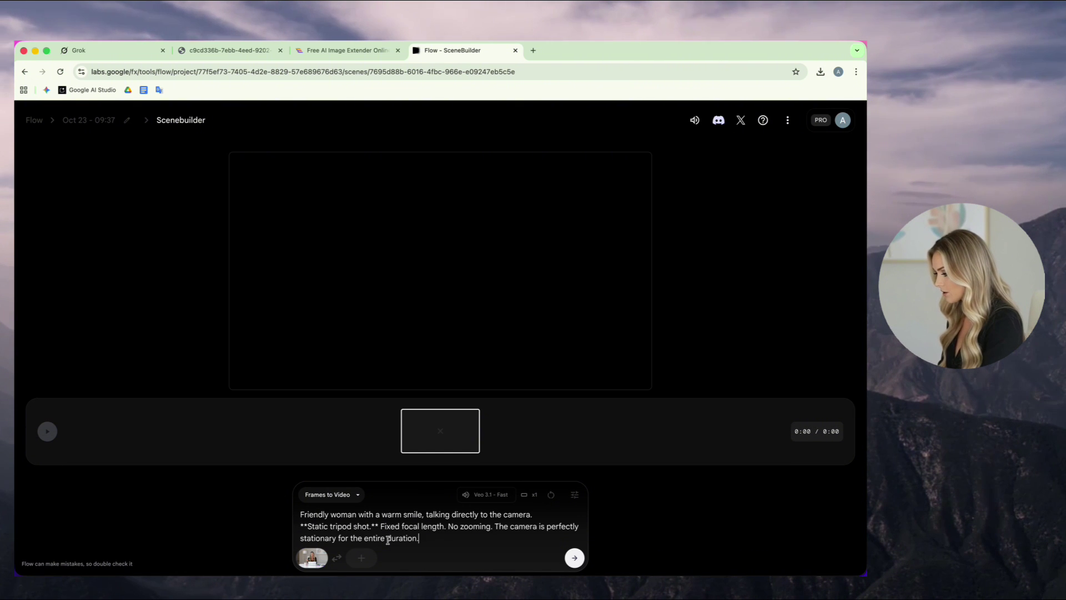
click(575, 560)
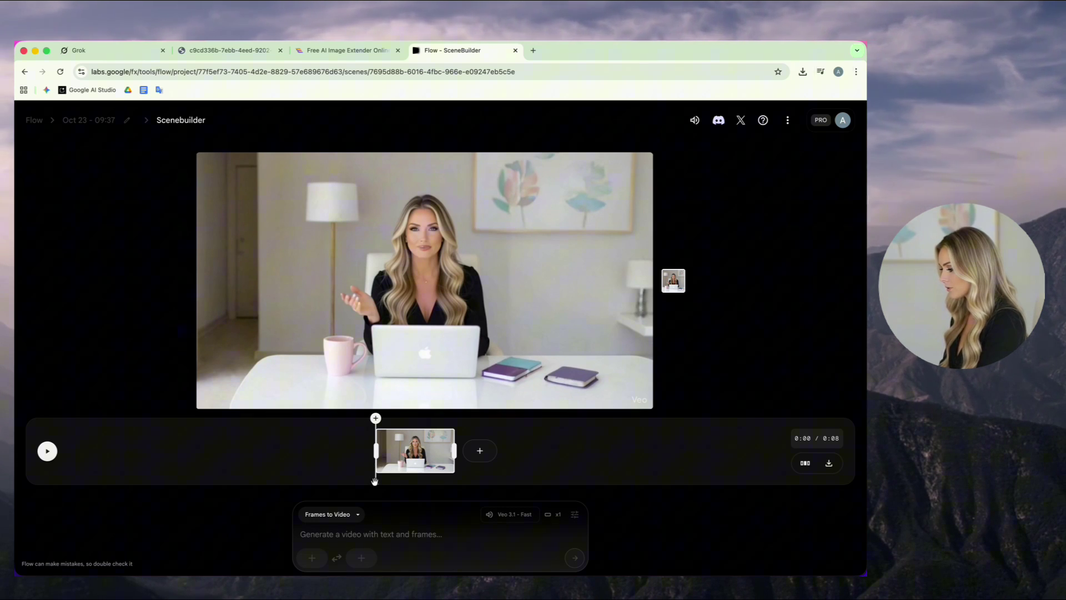
Extend the desk clip using the pasted static-camera continuation prompt
drag(375, 481, 455, 484)
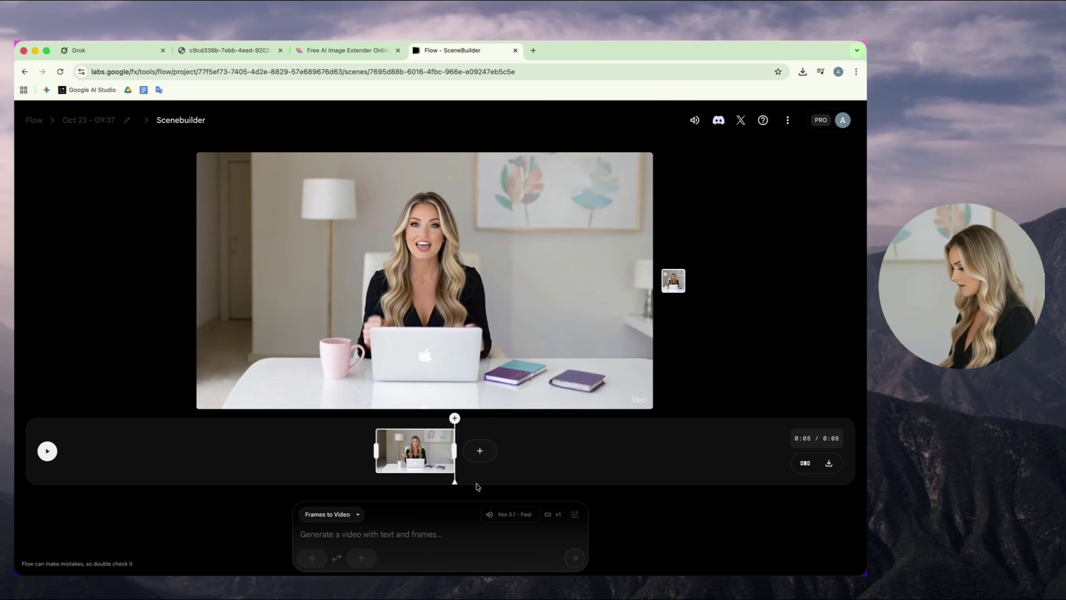
click(480, 452)
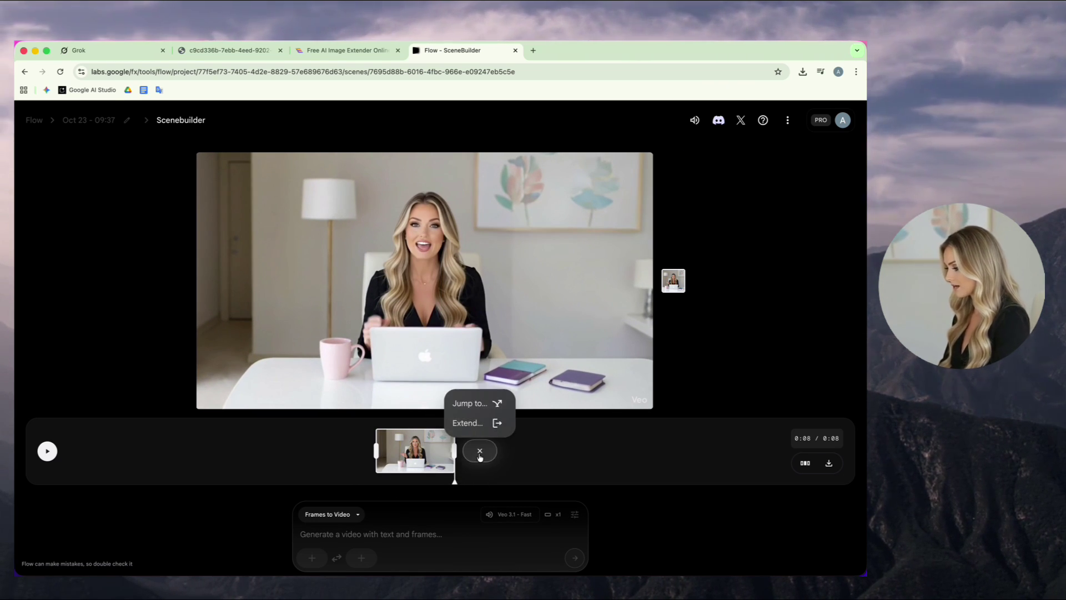
click(468, 425)
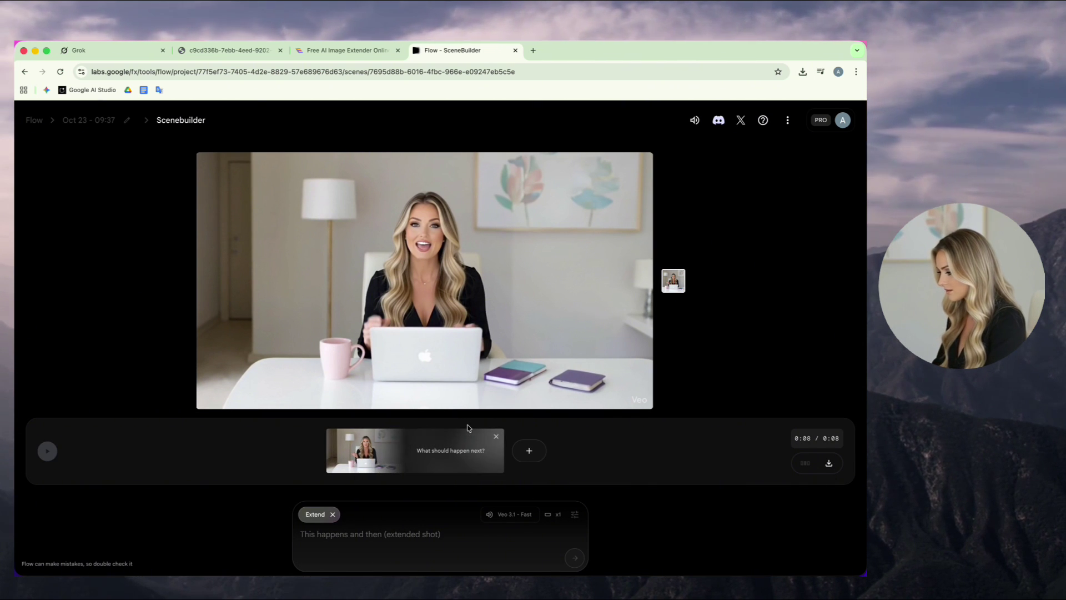
click(343, 535)
text(Friendly woman with a warm smile, talking directly to the camera. **Static tripod shot.** Fixed focal length. No zooming. The camera is perfectly stationary for the entire duration.)
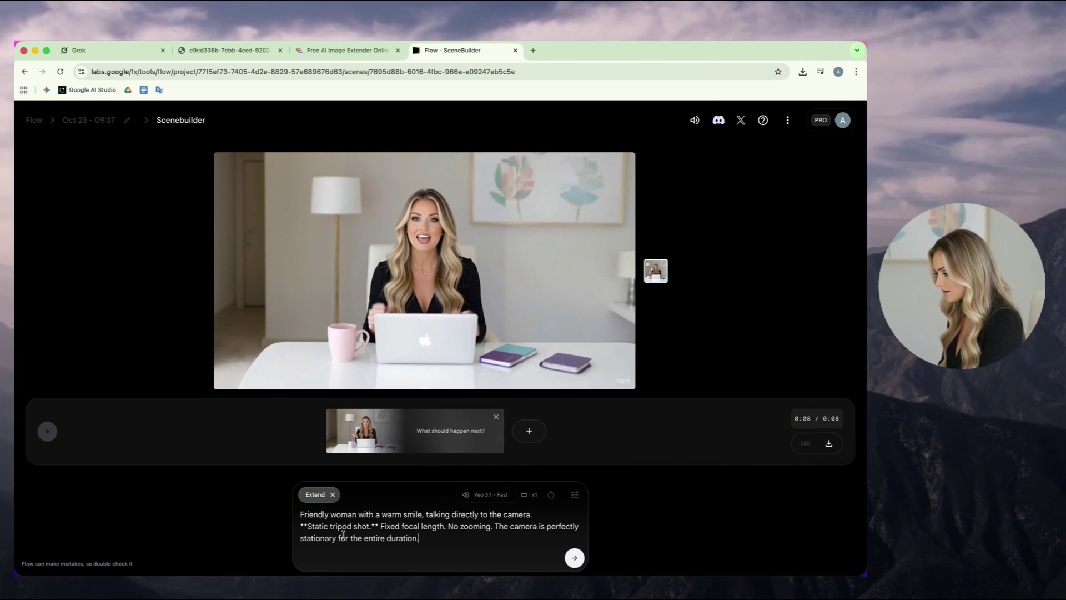
click(575, 558)
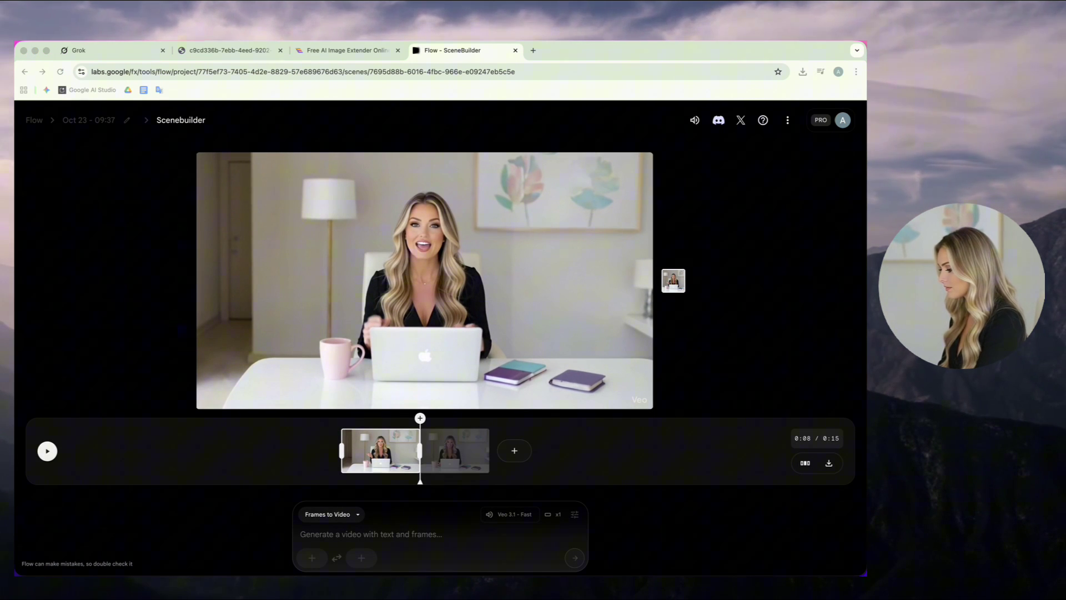
Export the combined 15-second video and download the file
key(super+Tab)
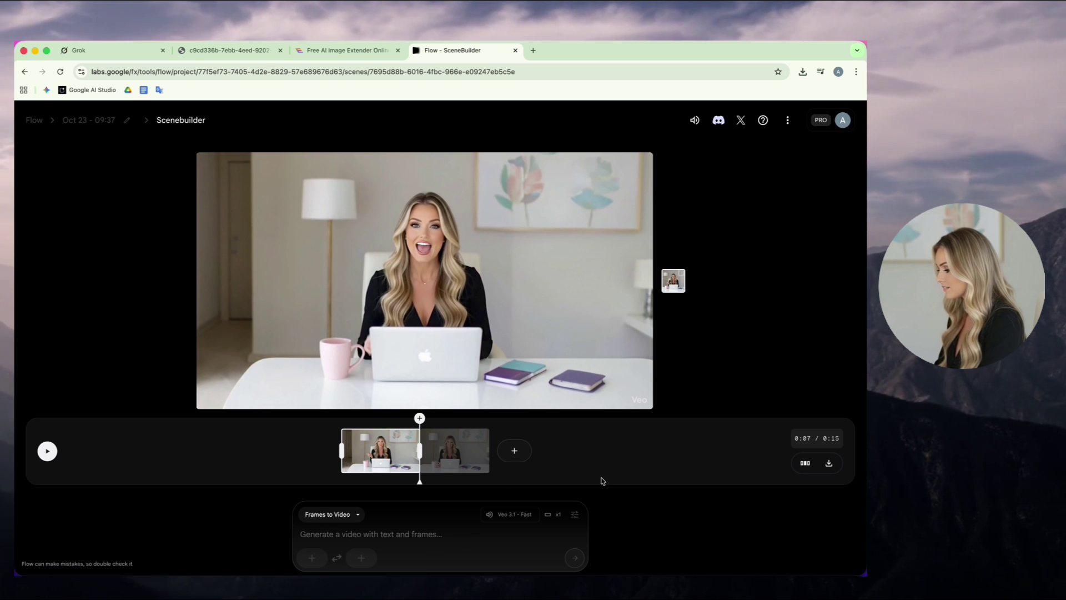
click(836, 464)
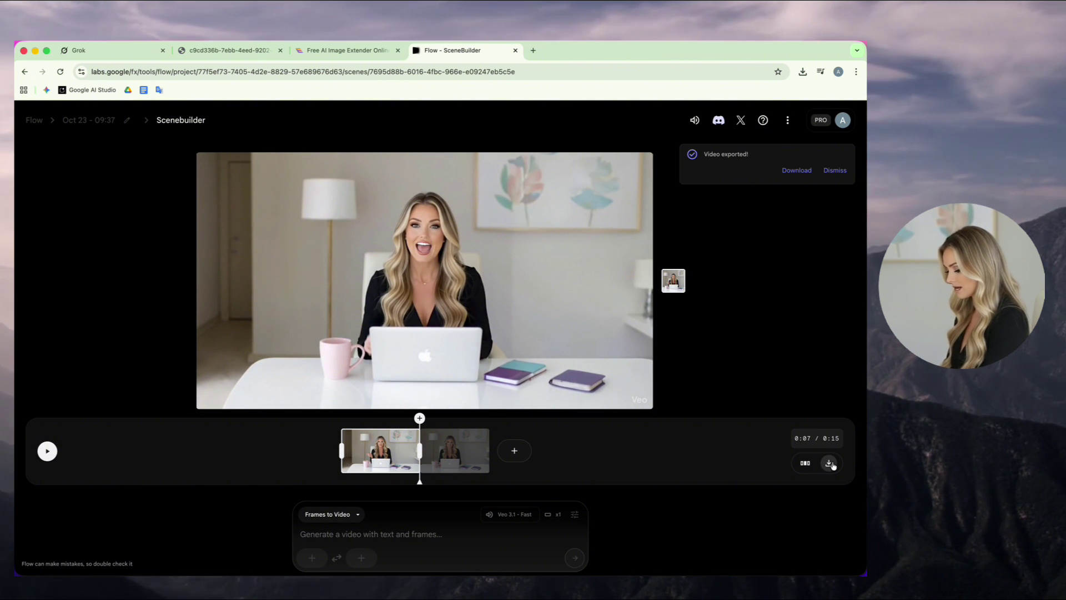
click(794, 176)
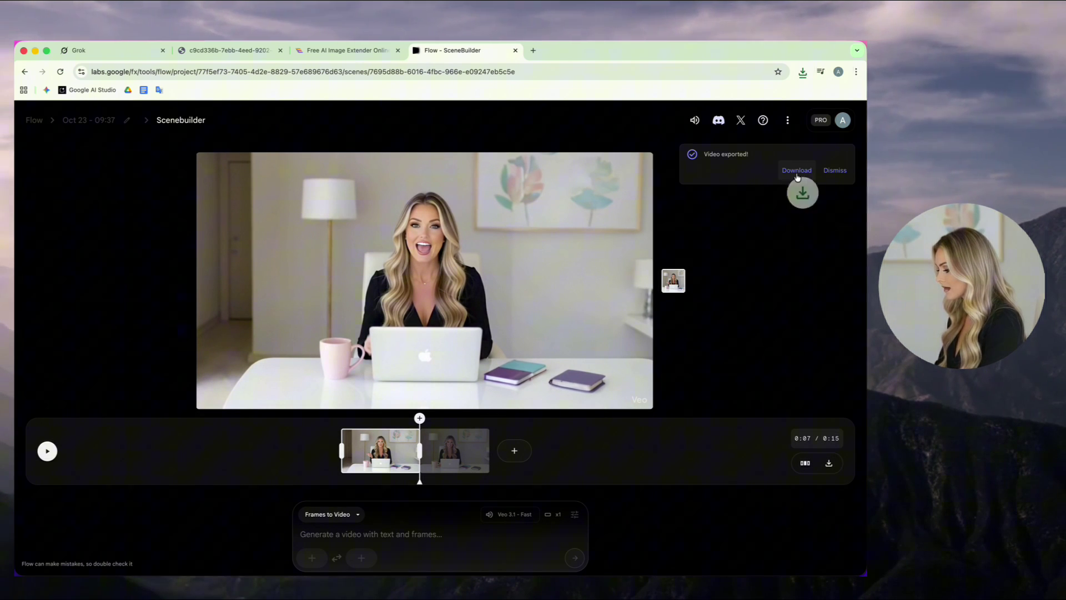
click(533, 51)
Set up single-speaker native speech with Gemini 2.5 Flash Native Audio Preview 09-2025 and the Kore voice
click(92, 90)
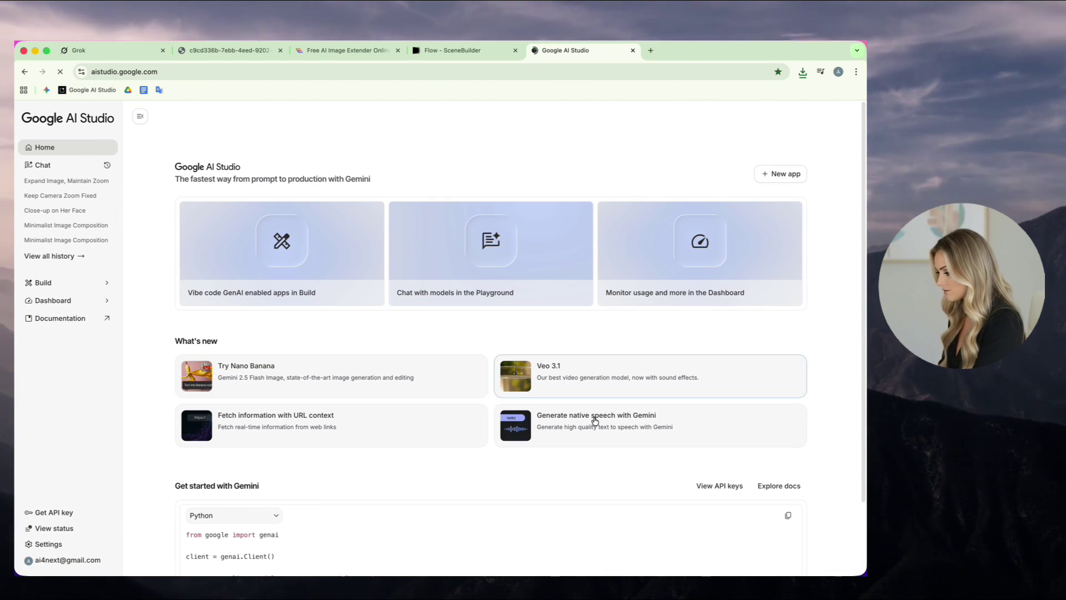
click(593, 429)
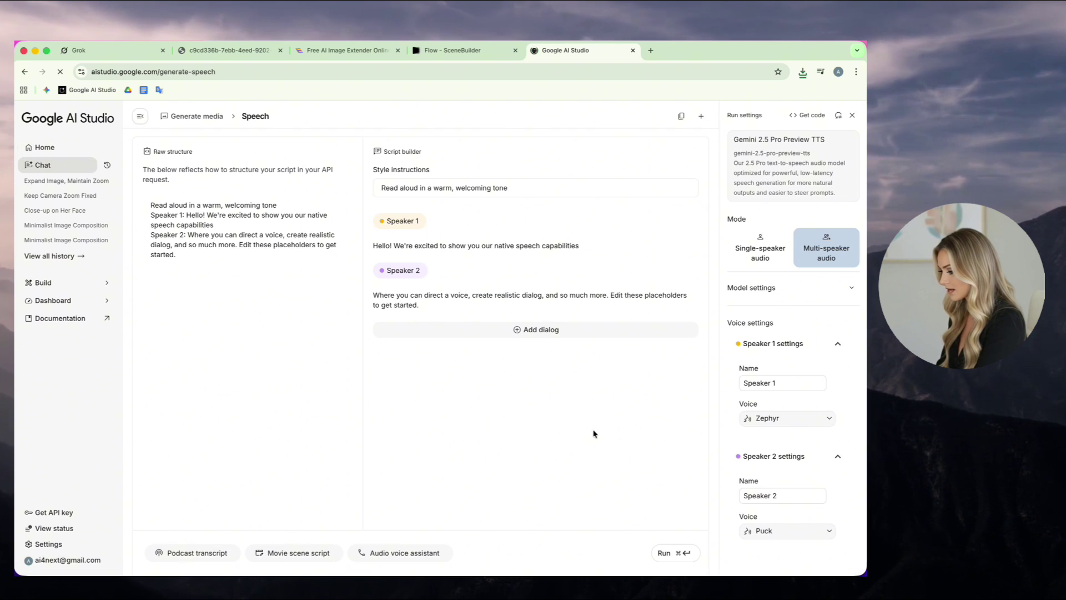
click(742, 257)
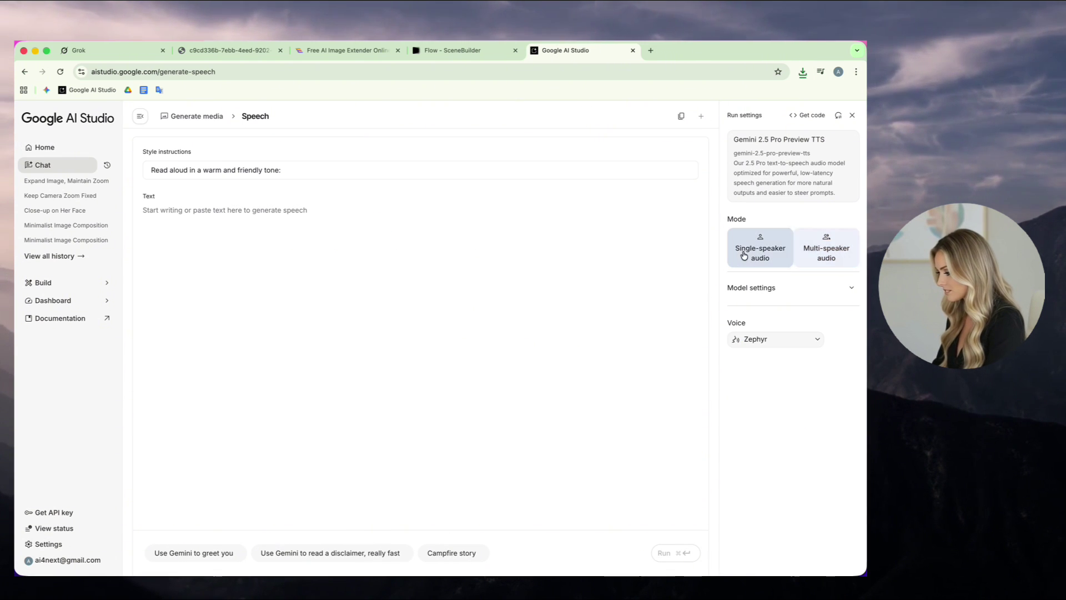
click(764, 164)
click(784, 168)
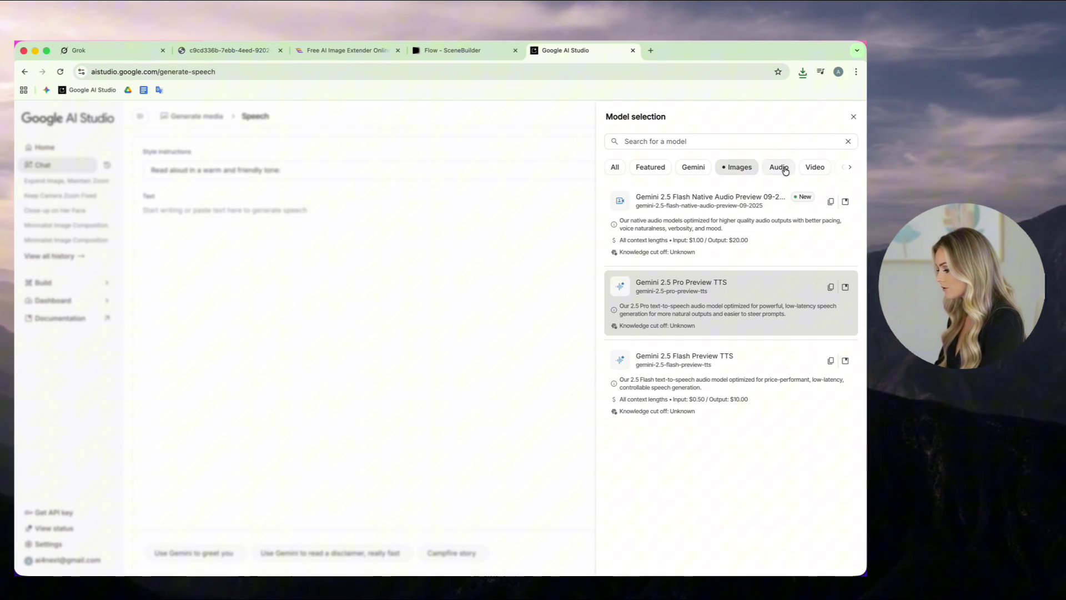
click(689, 218)
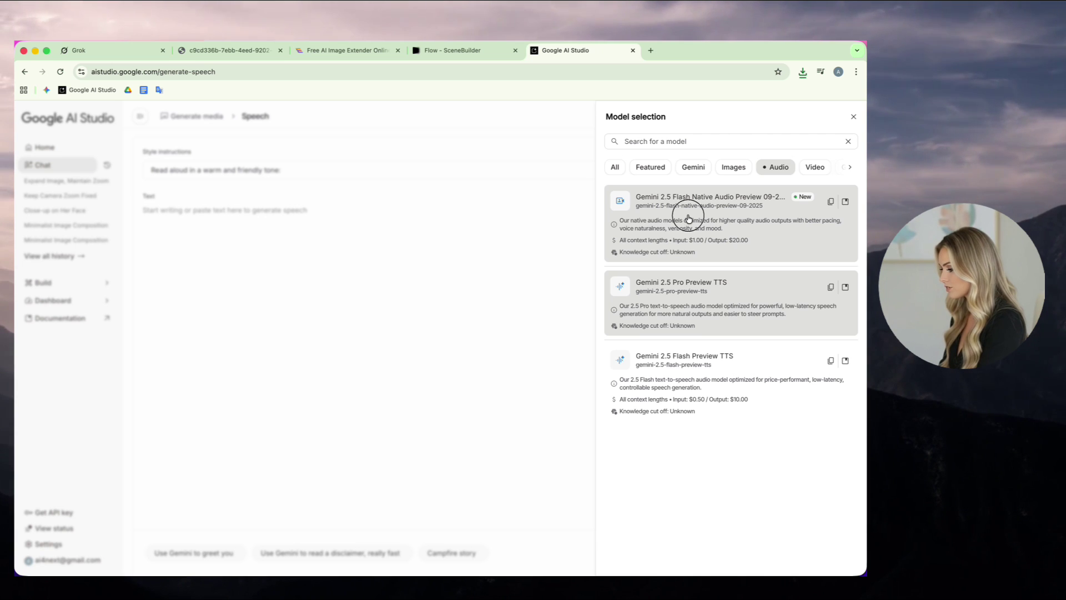
click(560, 370)
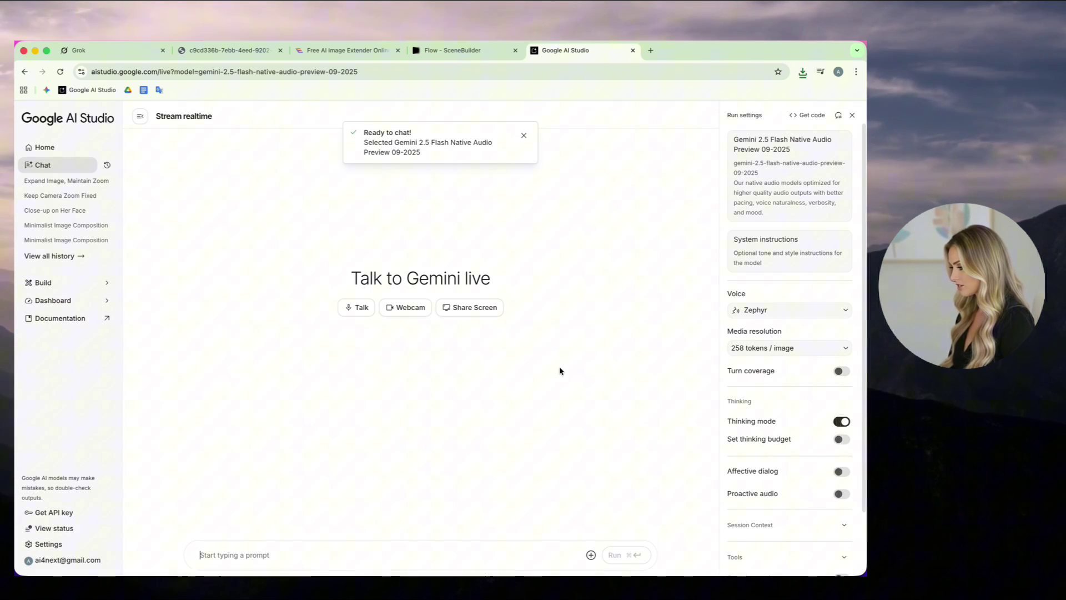
click(773, 310)
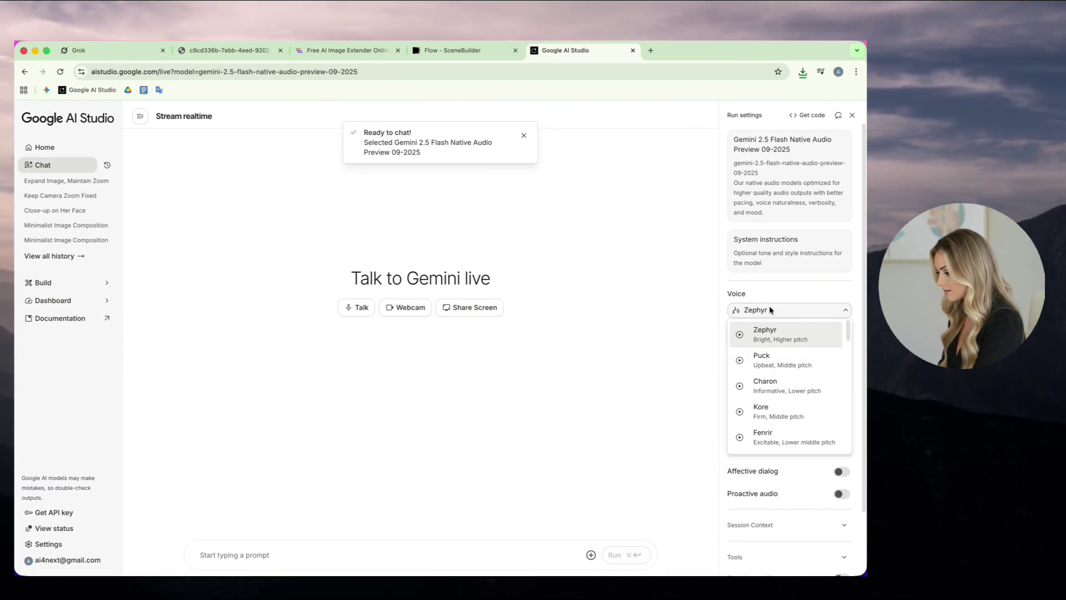
click(774, 411)
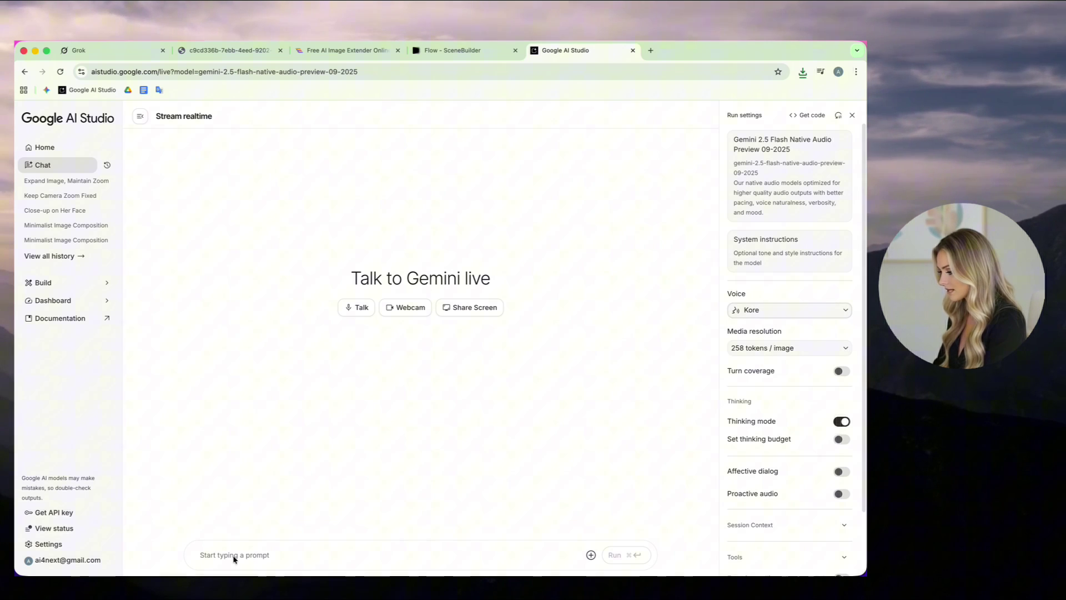
Paste the avatar script, check directions like [read Energetic and suprised] and [Pause 2 seconds], then run it
key(super+v)
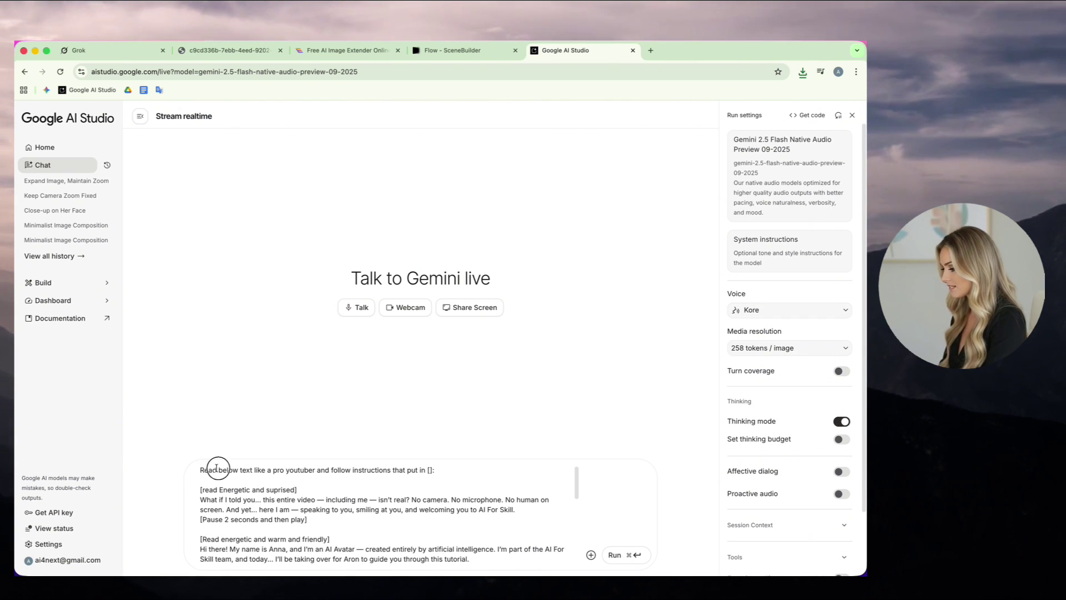
drag(448, 471, 195, 471)
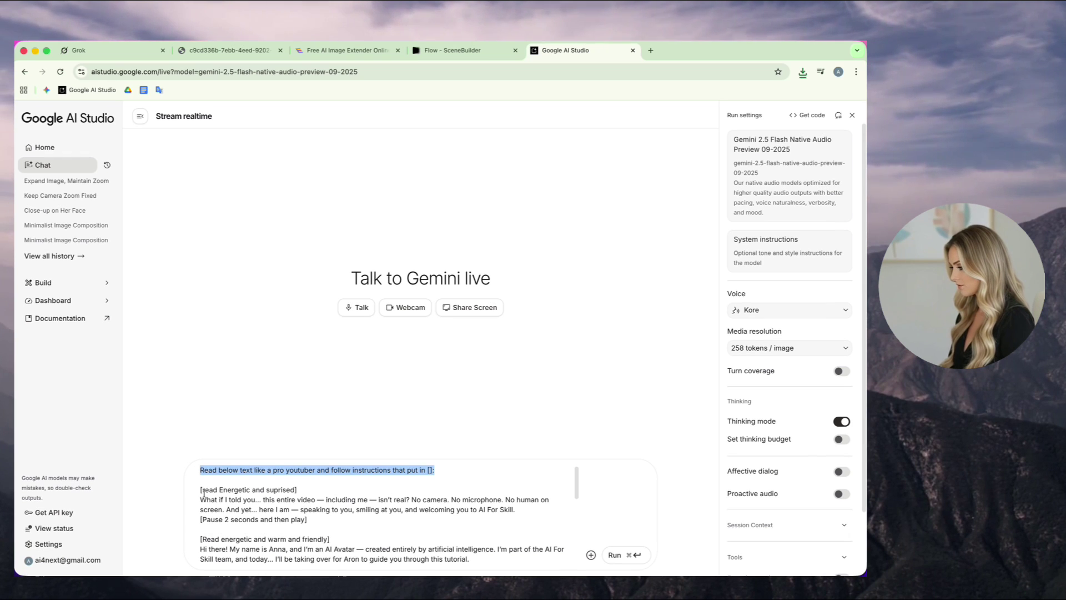
click(260, 491)
drag(257, 491, 198, 493)
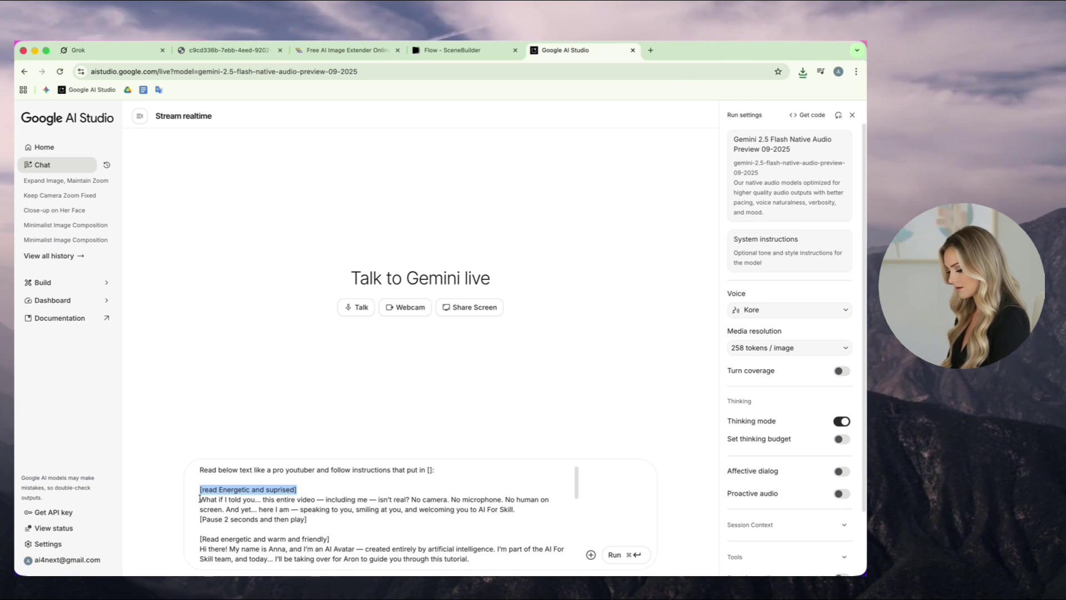
drag(199, 499, 541, 510)
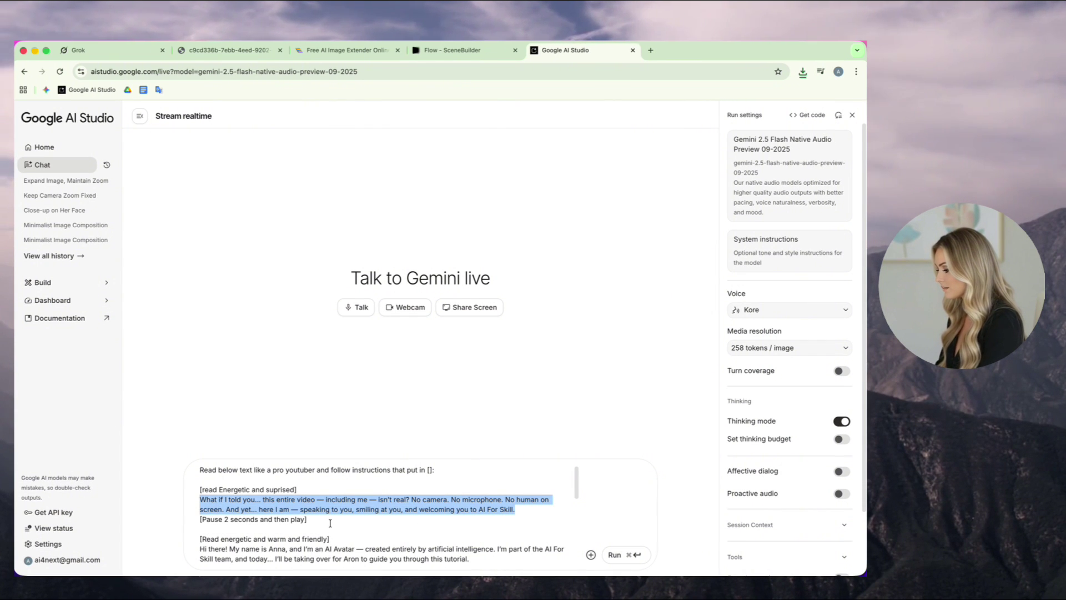
drag(330, 524, 197, 520)
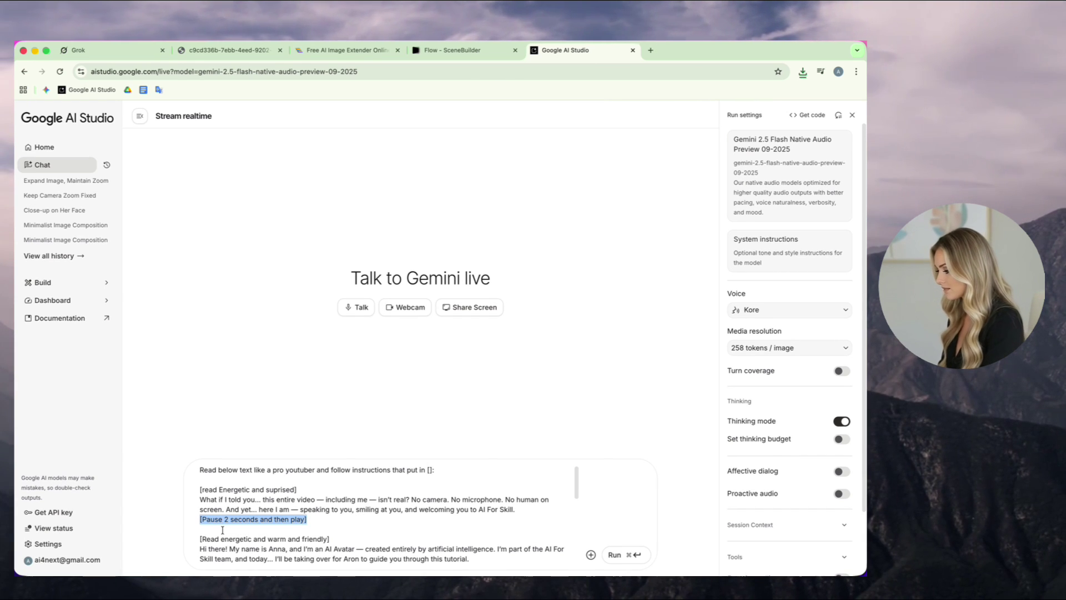
scroll(223, 530, down, 10)
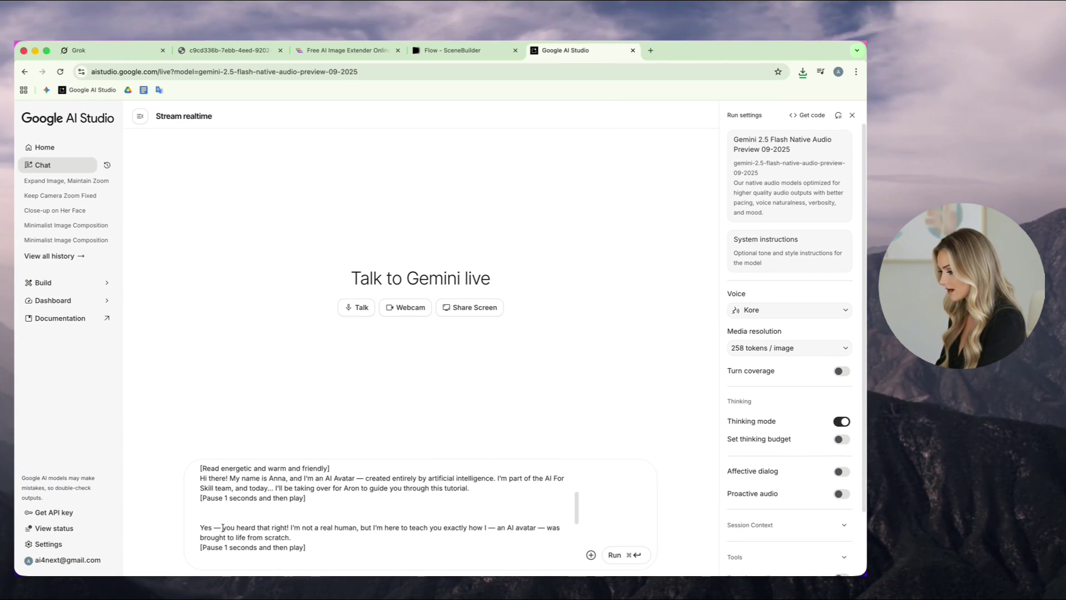
scroll(223, 525, down, 2)
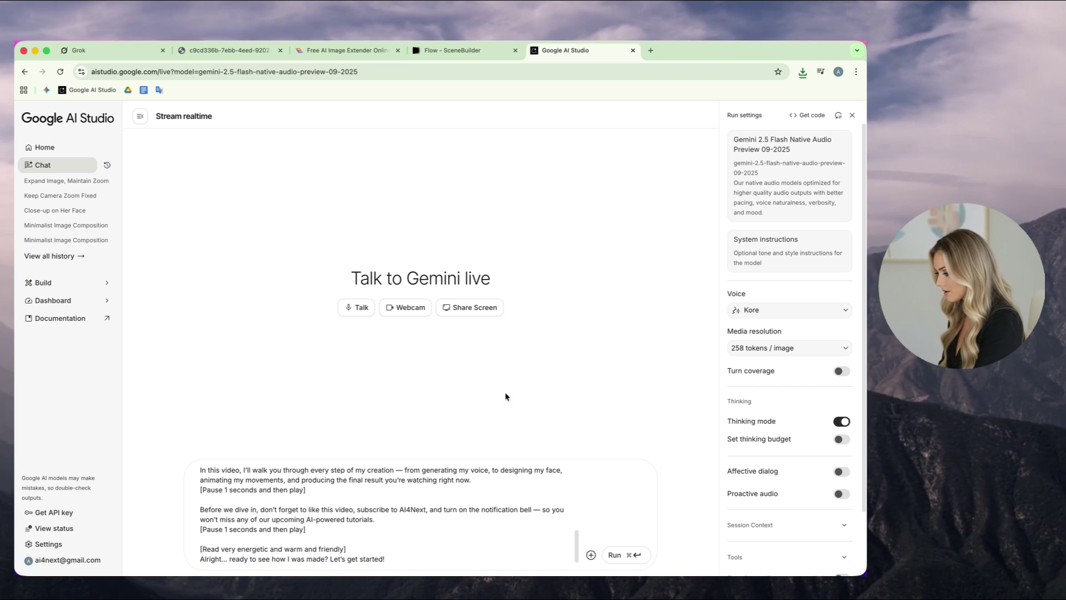
click(630, 557)
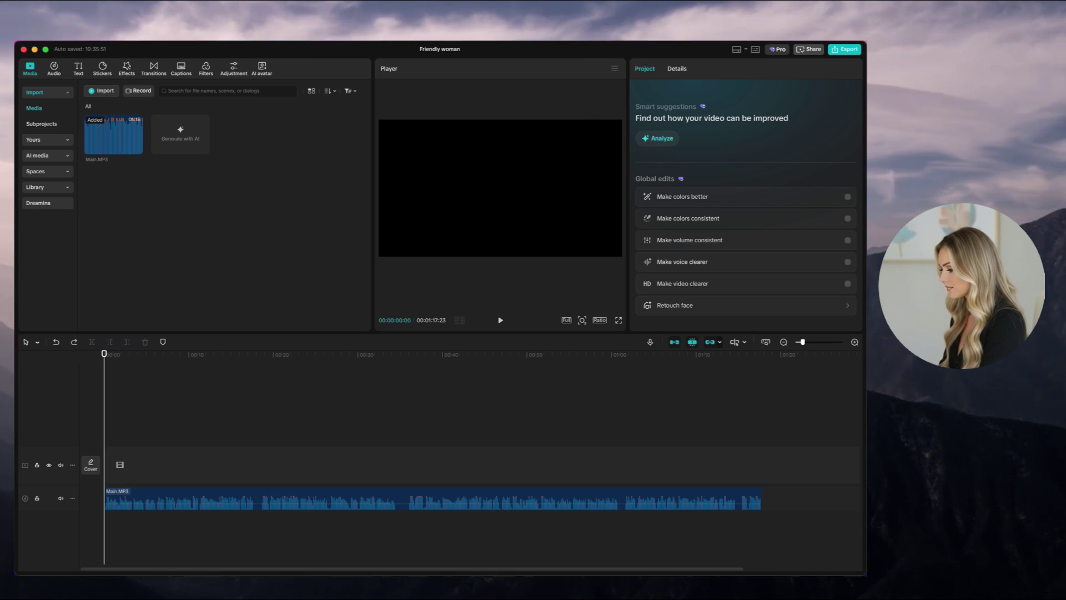
Review the Main.MP3 voice track, then trim it to end at about 17:22
click(257, 531)
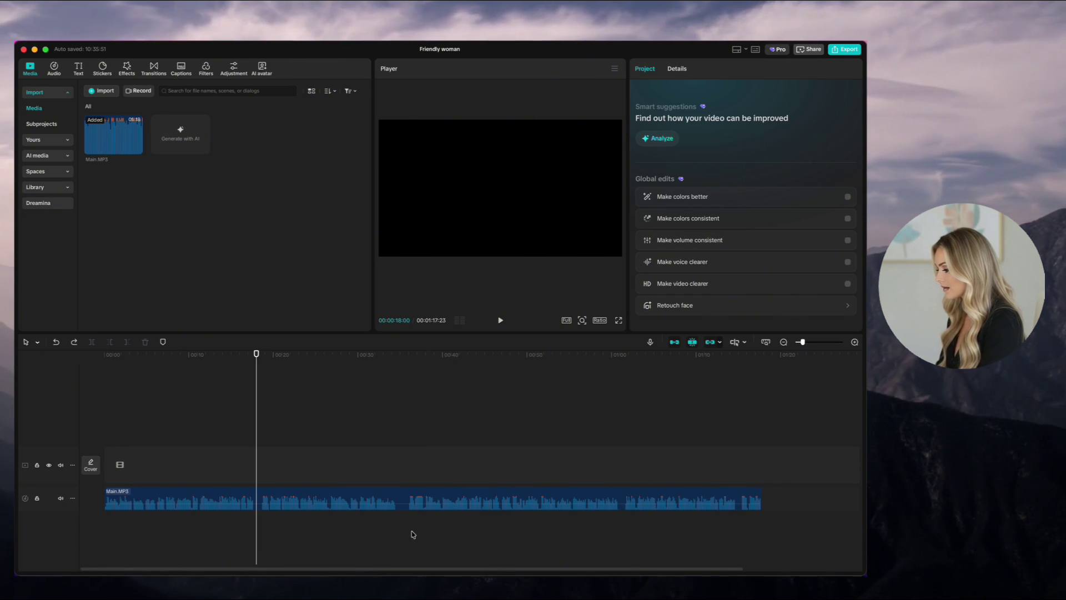
click(404, 533)
click(621, 526)
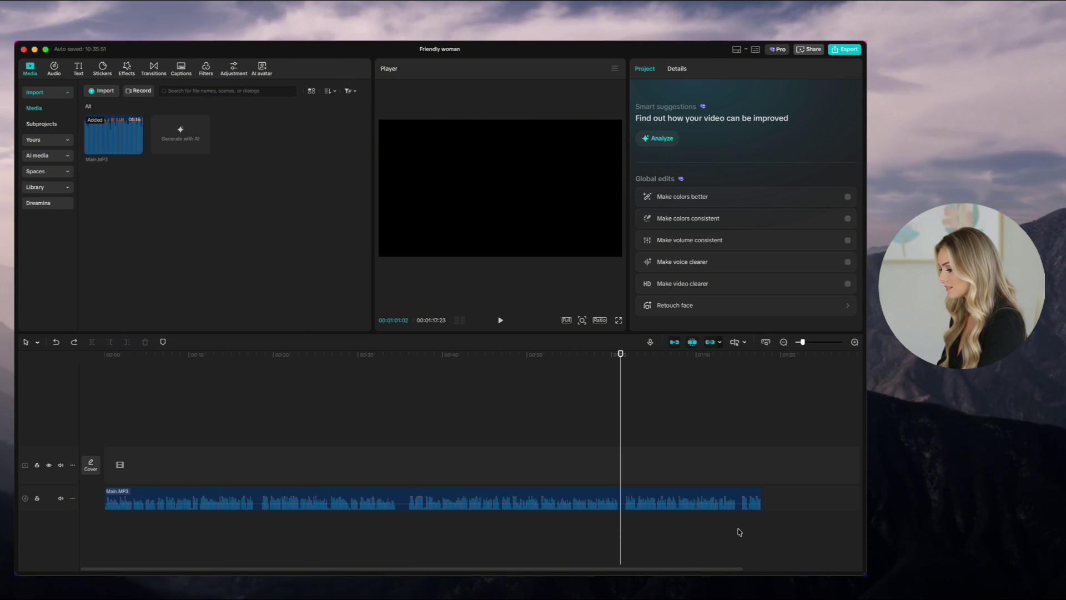
click(738, 534)
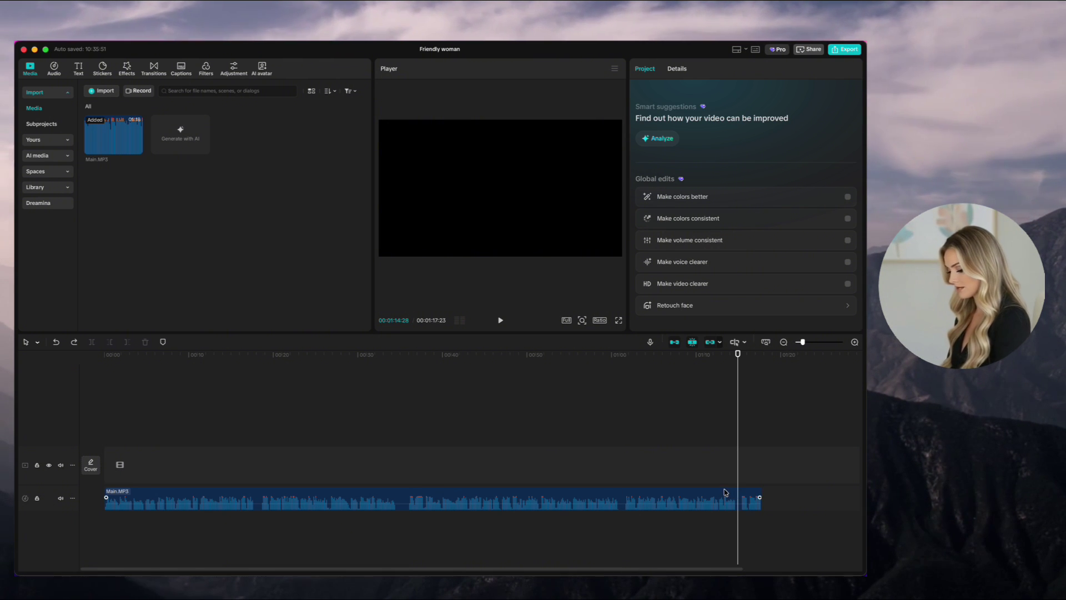
click(746, 495)
drag(762, 491, 255, 526)
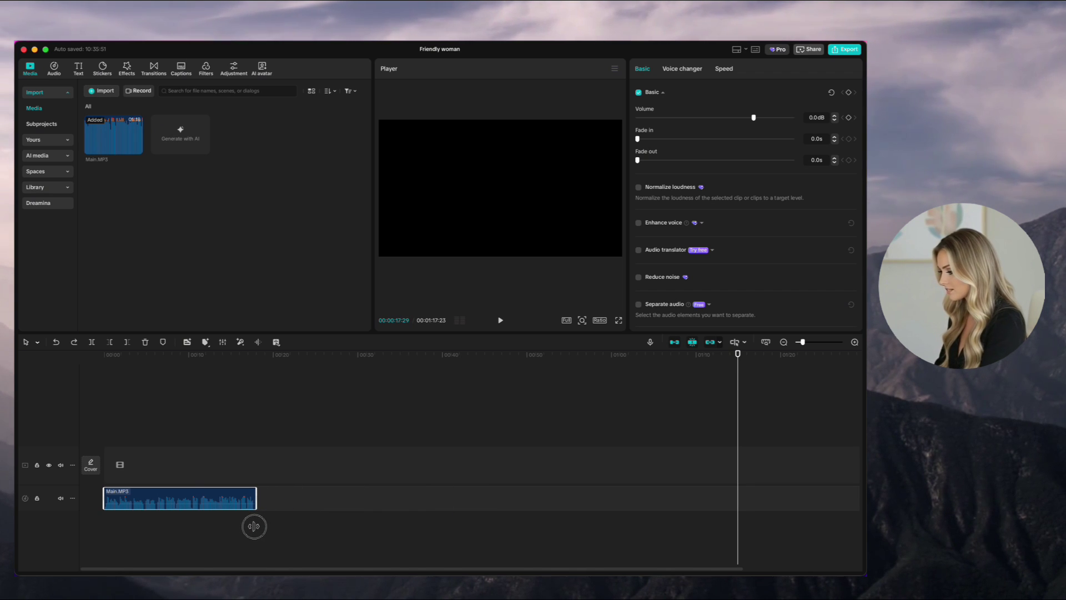
key(shift+z)
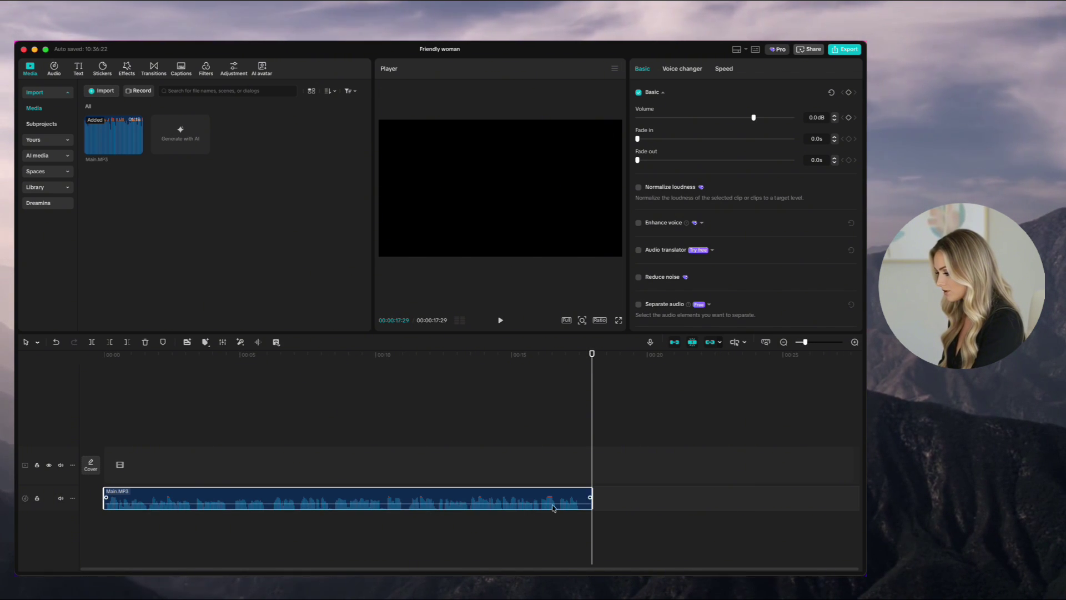
drag(592, 497, 582, 496)
Export the first section as an audio-only MP3 with video output turned off
click(845, 50)
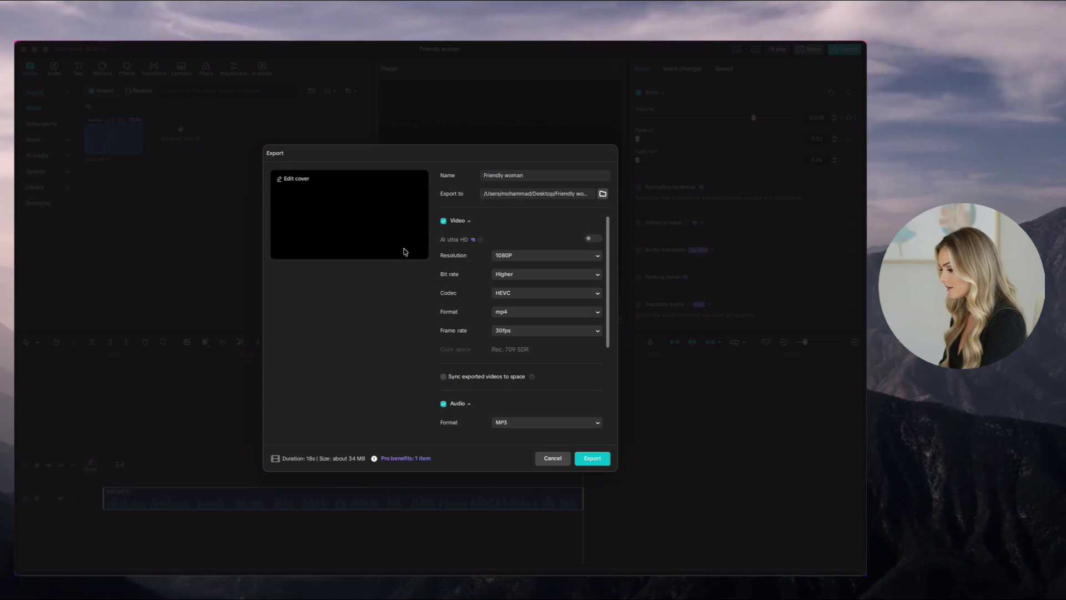
click(443, 221)
click(468, 222)
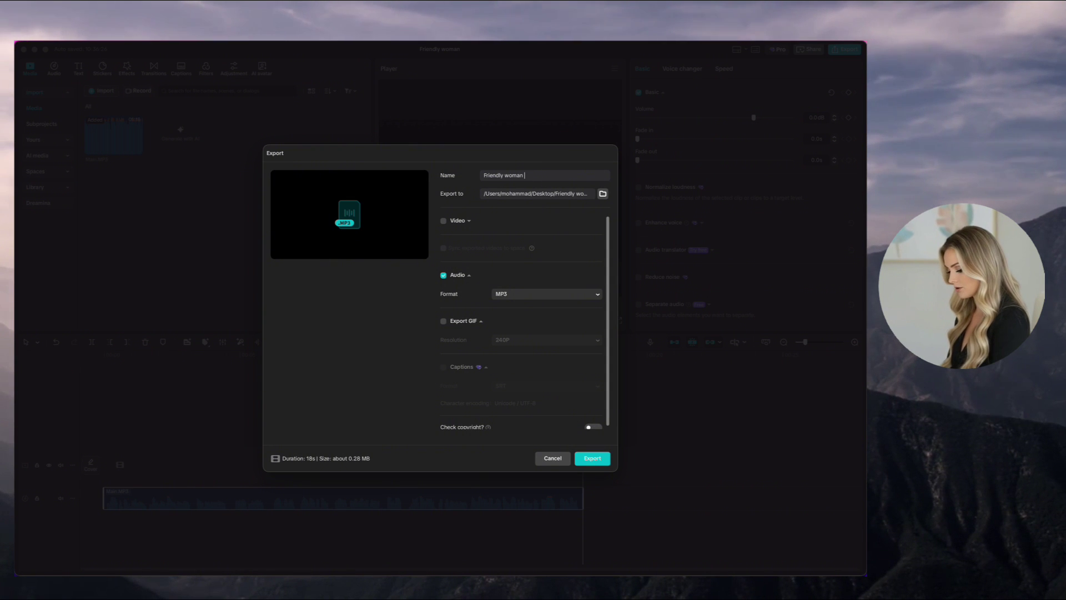
click(592, 458)
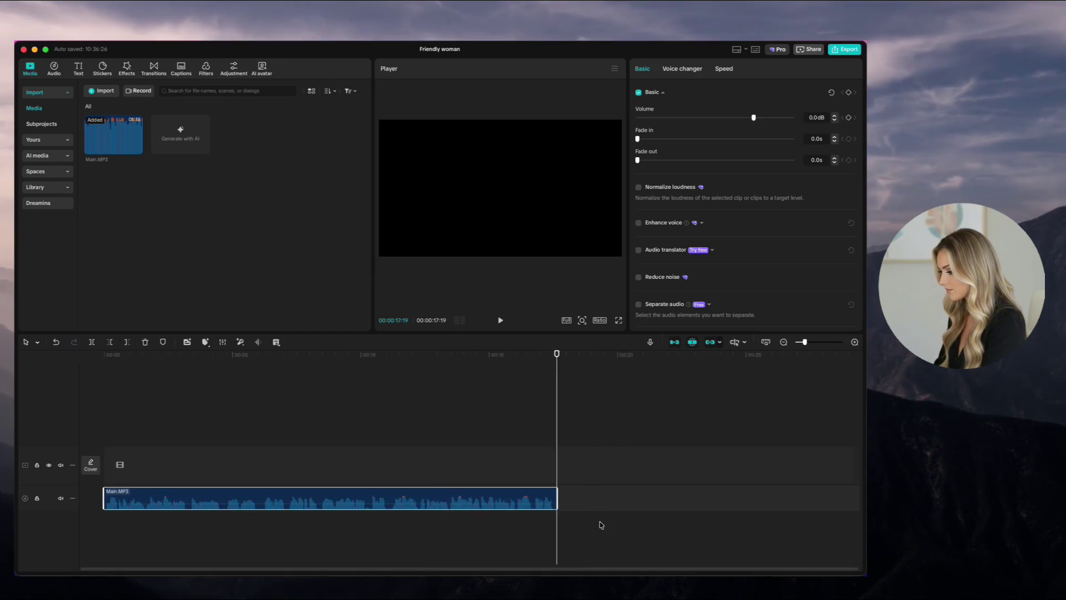
Trim the voiceover to the second section and export it as MP3
mouse_move(104, 498)
mouse_down()
mouse_move(413, 488)
mouse_move(116, 498)
mouse_up()
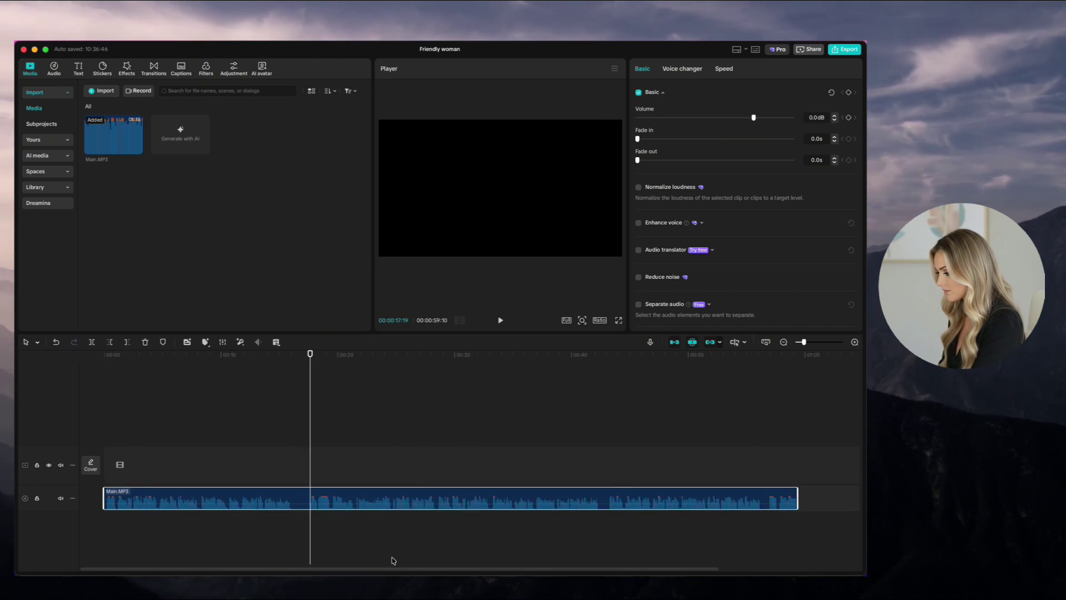
key(w)
click(841, 50)
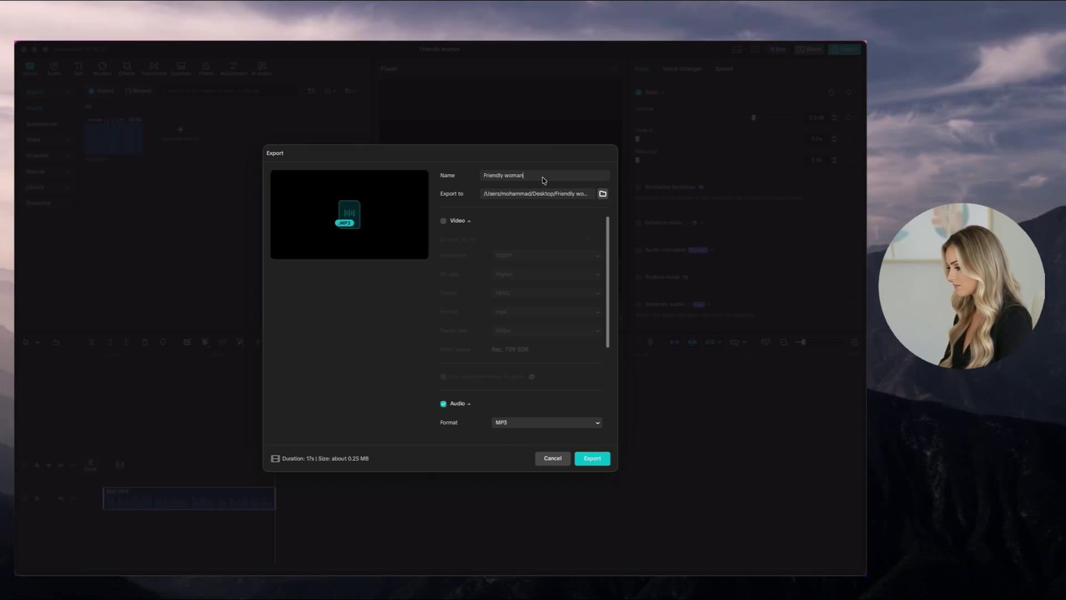
click(597, 462)
click(598, 405)
Restore the full clip, move it to the start, cut the next section, and export it
key(super+z)
key(super+z)
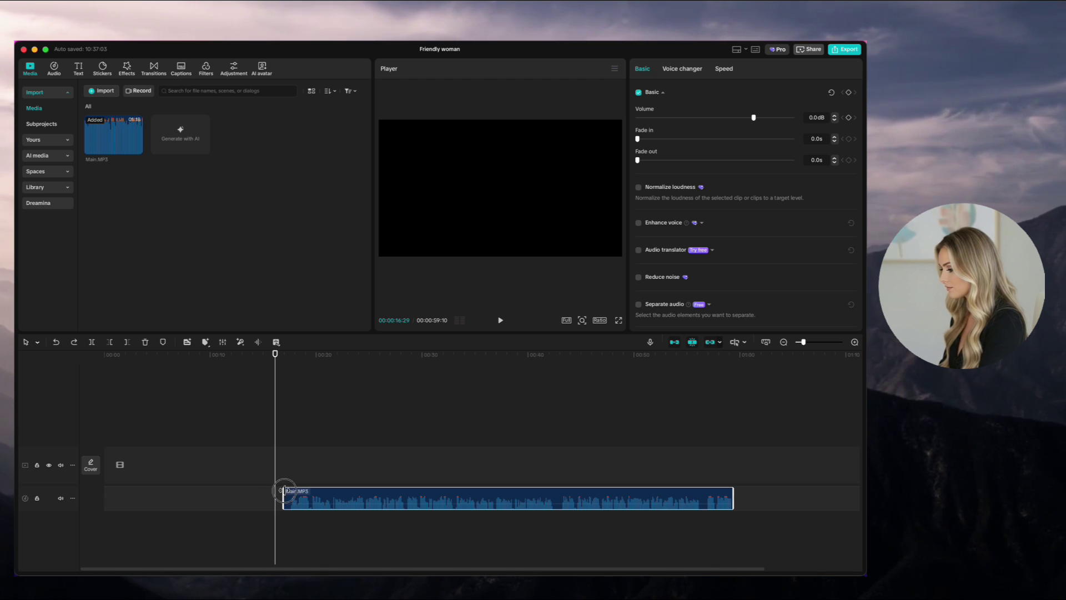
drag(344, 499, 167, 499)
scroll(675, 507, down, 3)
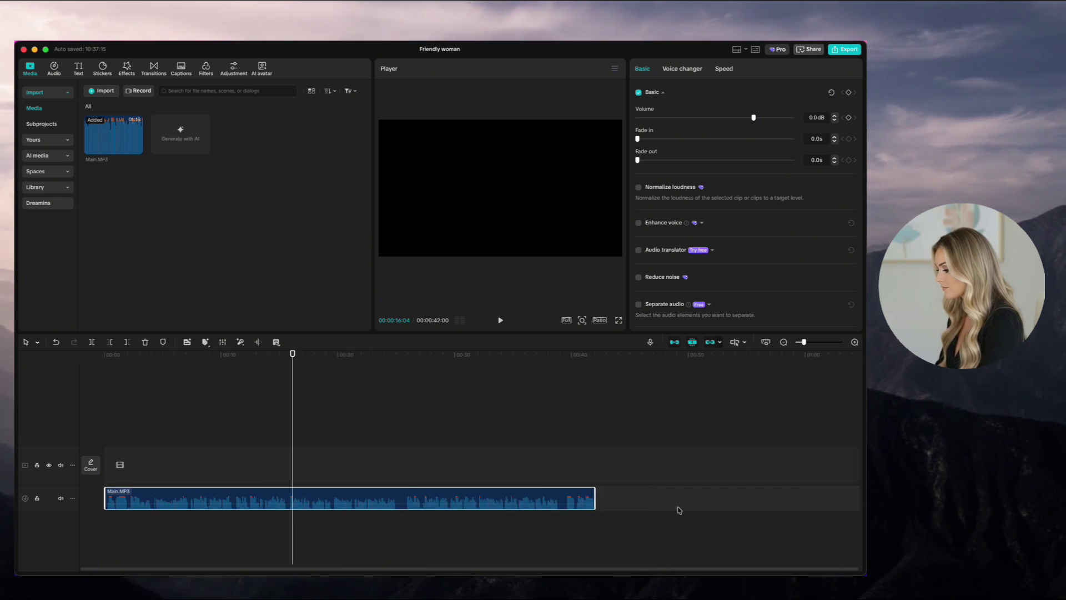
click(319, 521)
key(w)
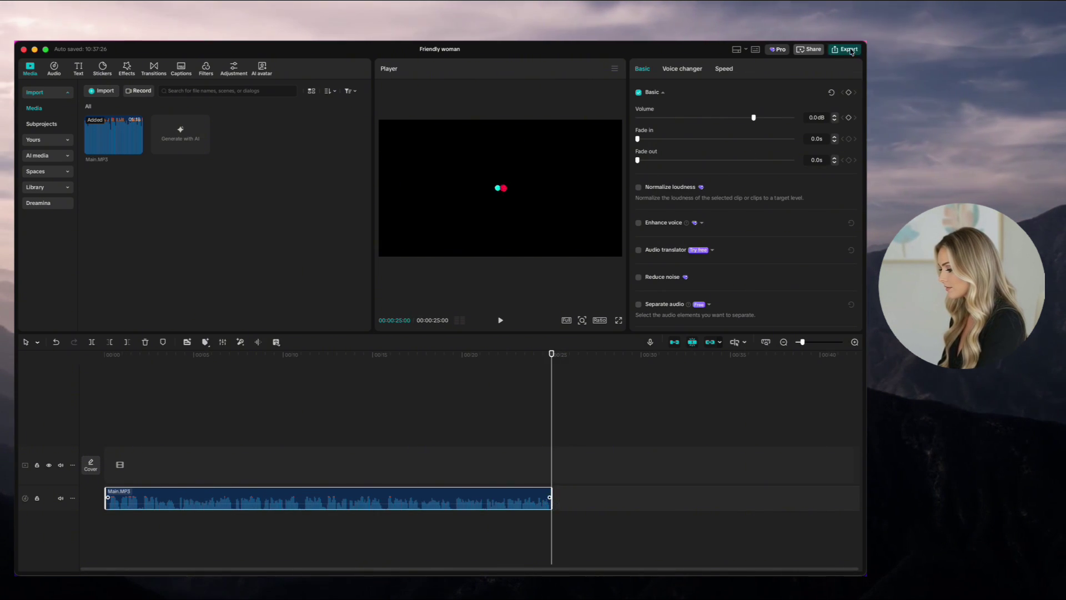
click(845, 48)
click(597, 462)
Export the section starting at 25 seconds as MP3, then trim the clip for the following section
key(super+z)
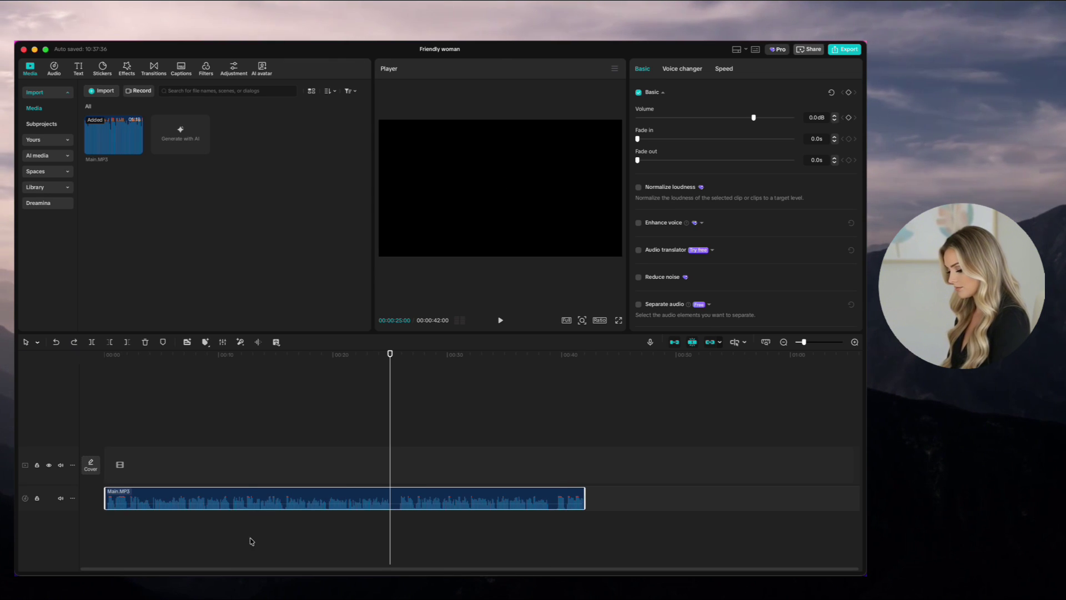
drag(105, 498, 317, 489)
key(super+e)
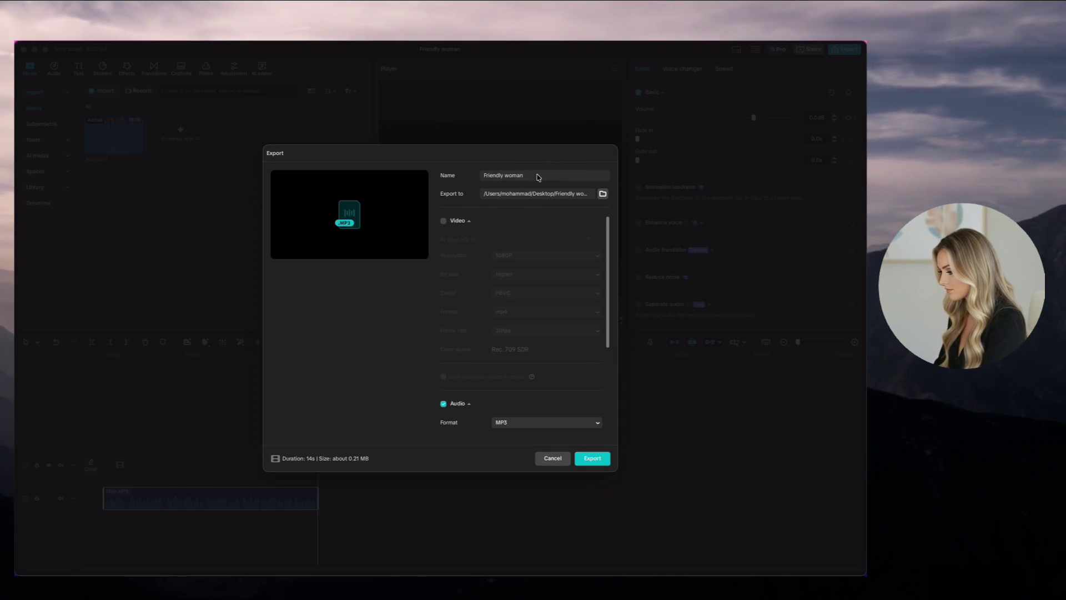
click(593, 459)
click(595, 405)
key(super+z)
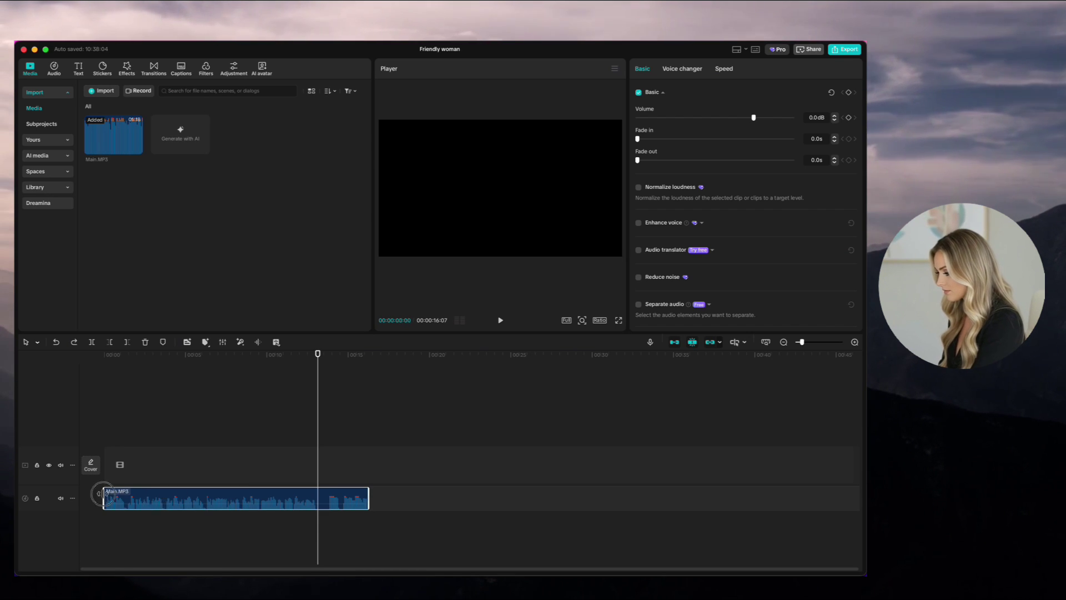
drag(105, 494, 327, 487)
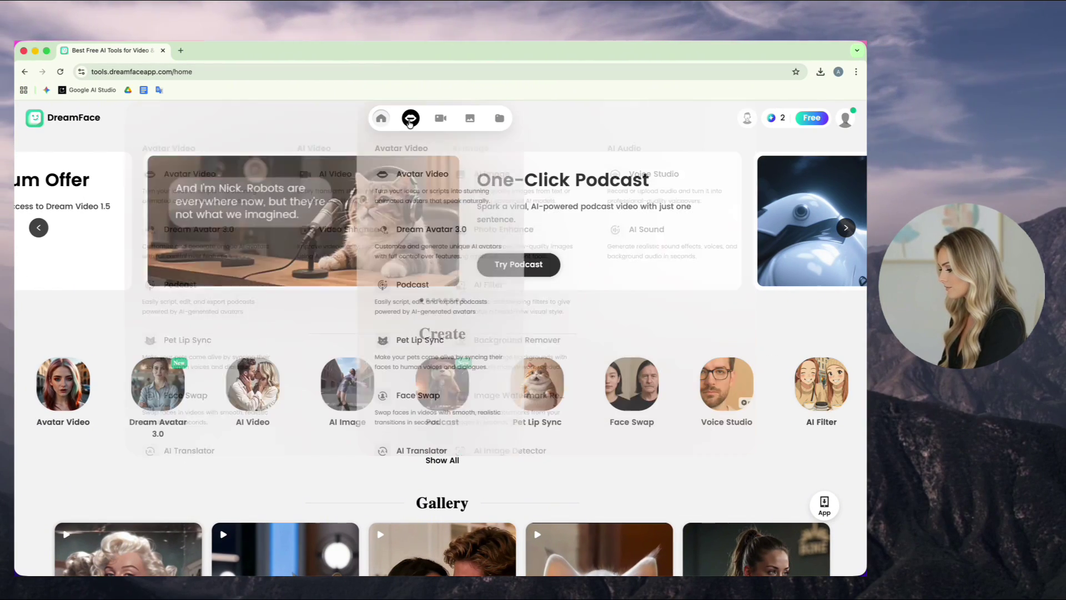
Upload the blonde woman's desk footage as the avatar in Avatar Video
click(414, 175)
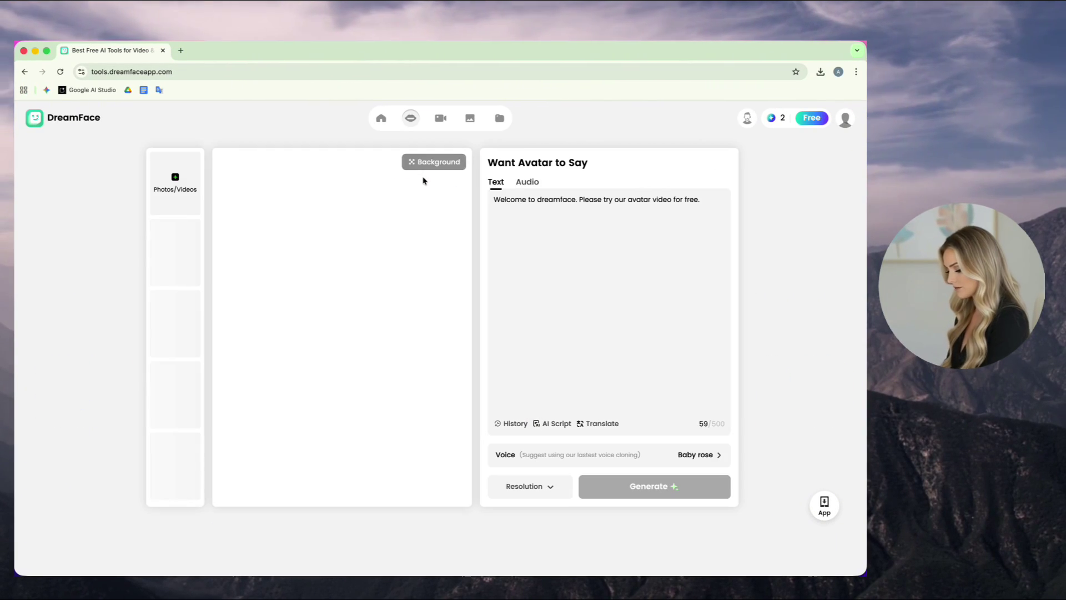
click(175, 183)
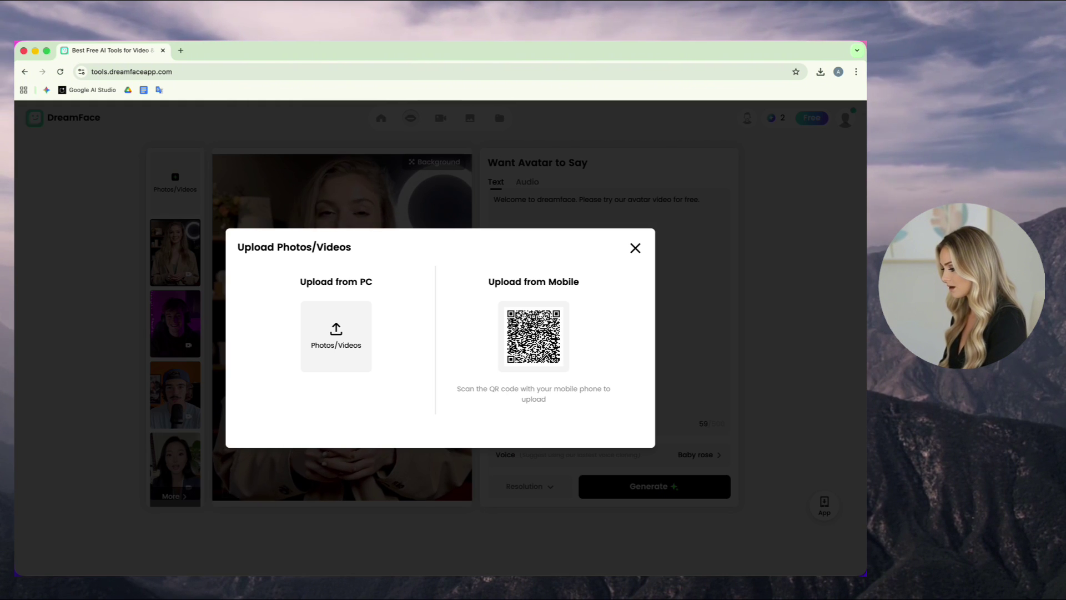
drag(178, 324, 336, 333)
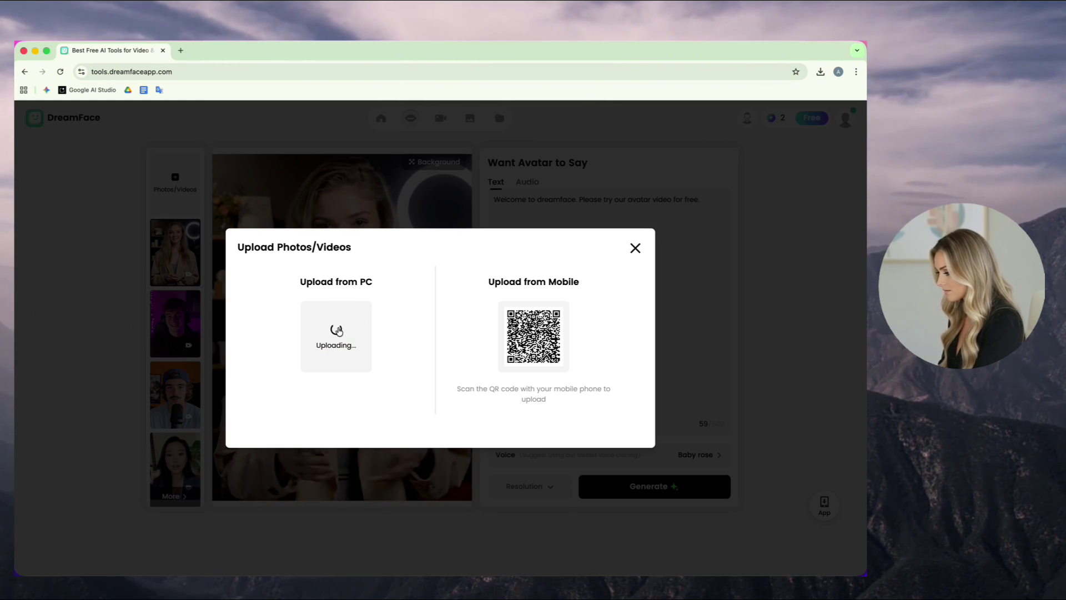
click(635, 248)
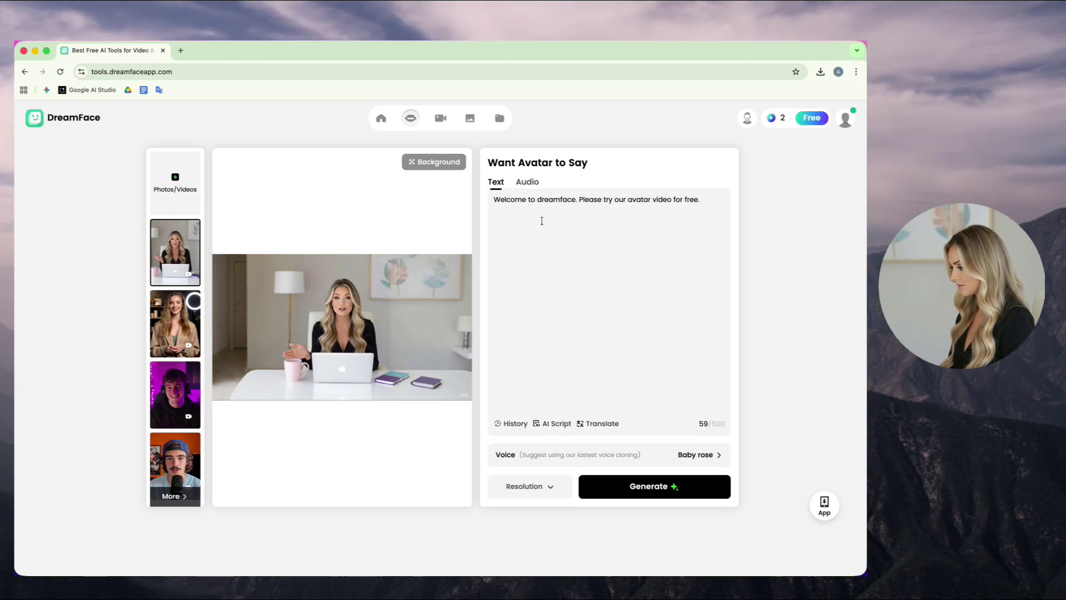
Add Friendly woman 1.MP3 as the driving audio and generate the lip-synced video
click(527, 183)
click(600, 240)
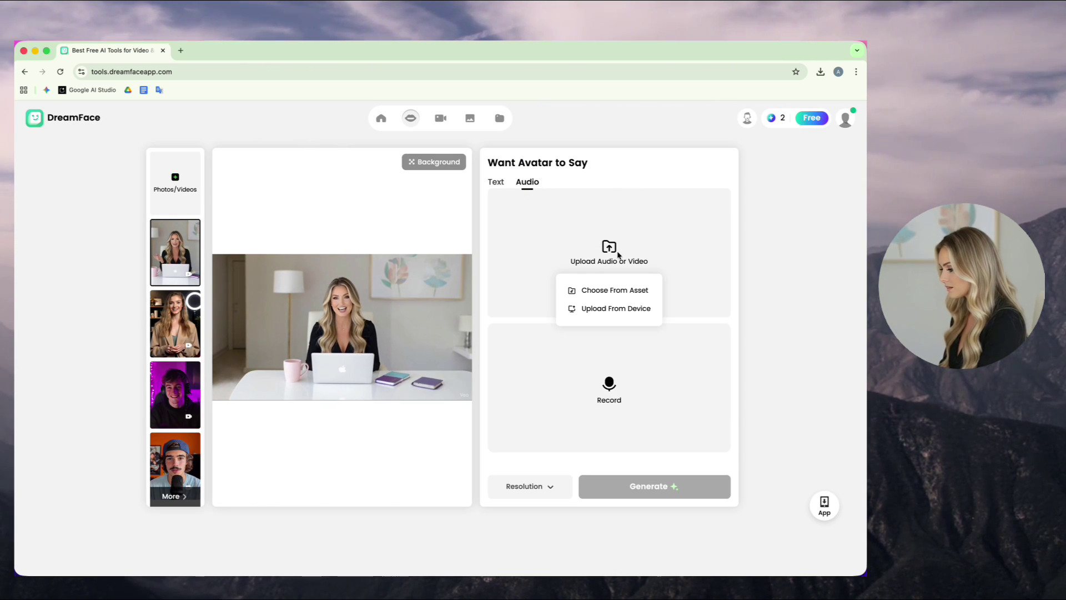
click(612, 317)
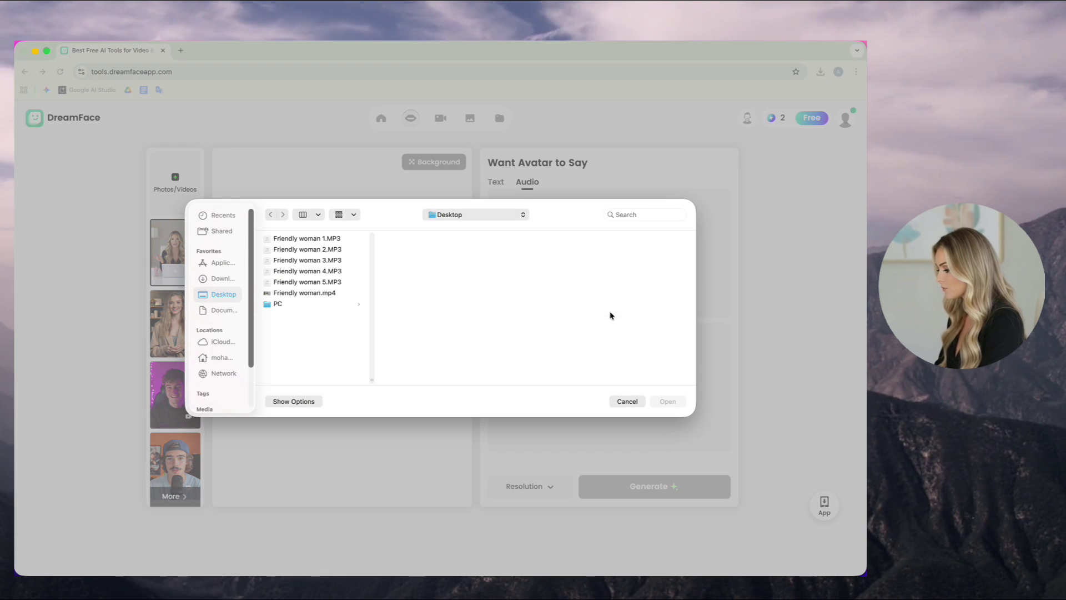
double_click(314, 239)
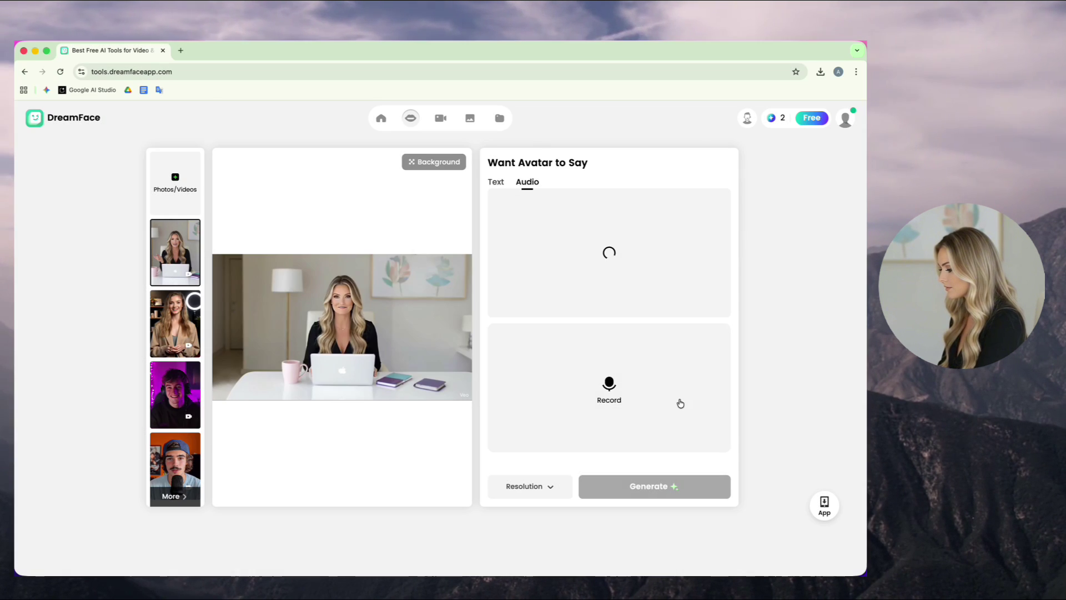
click(671, 485)
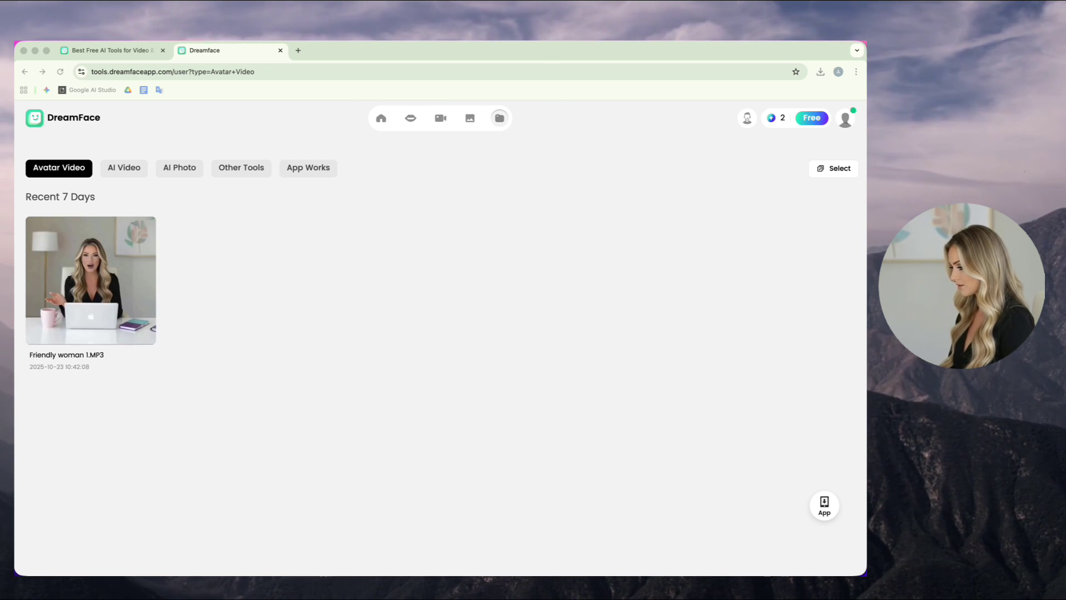
Download the DreamFace avatar video and open magiceraser.org's Video Watermark Remover
mouse_move(130, 258)
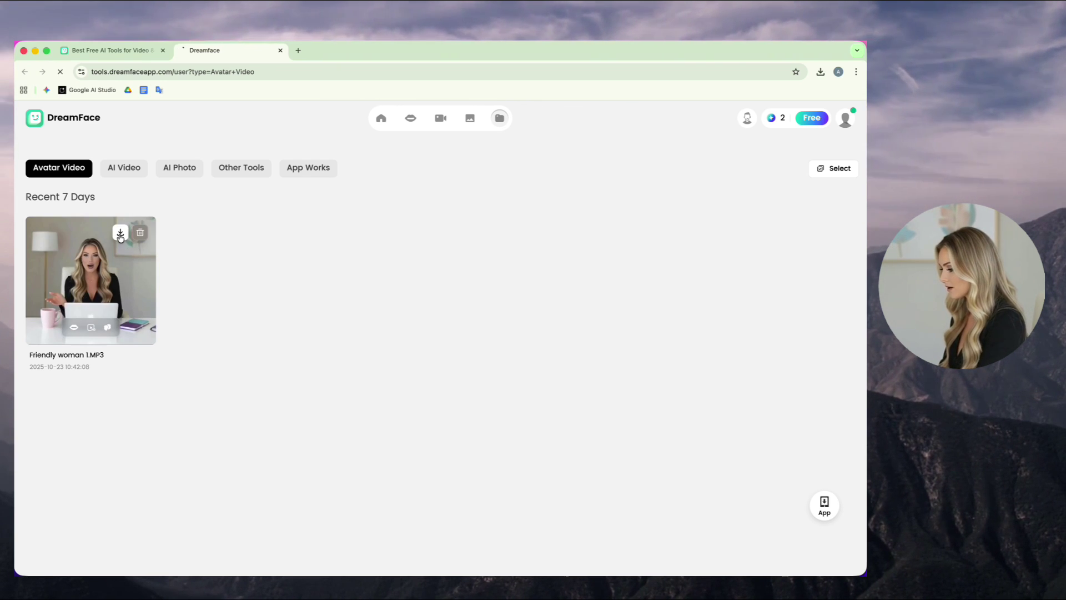
click(120, 234)
click(298, 50)
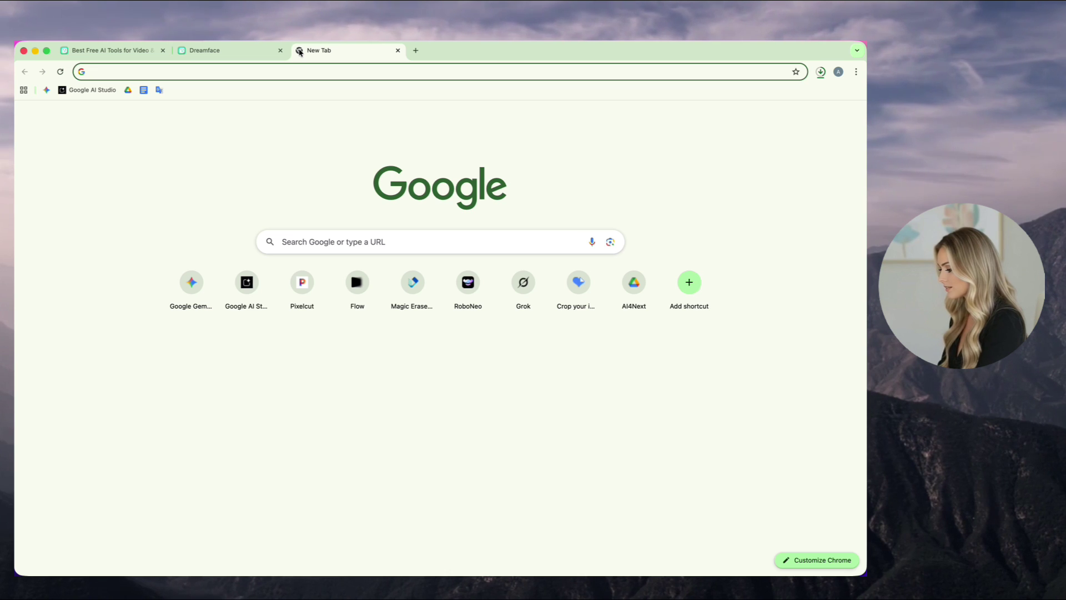
text(https://magiceraser.org/)
key(Return)
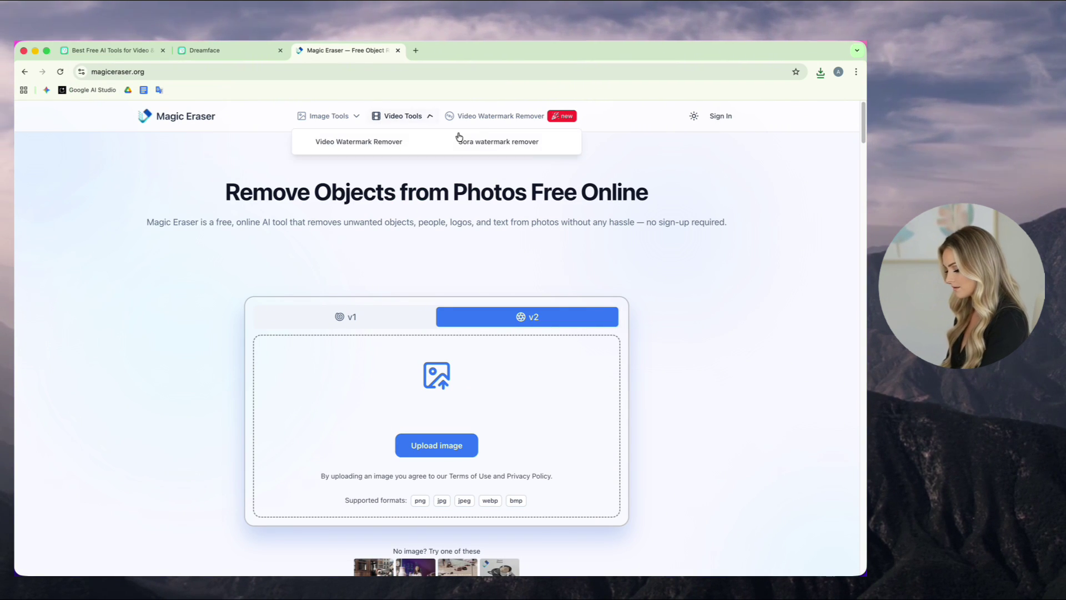
click(490, 116)
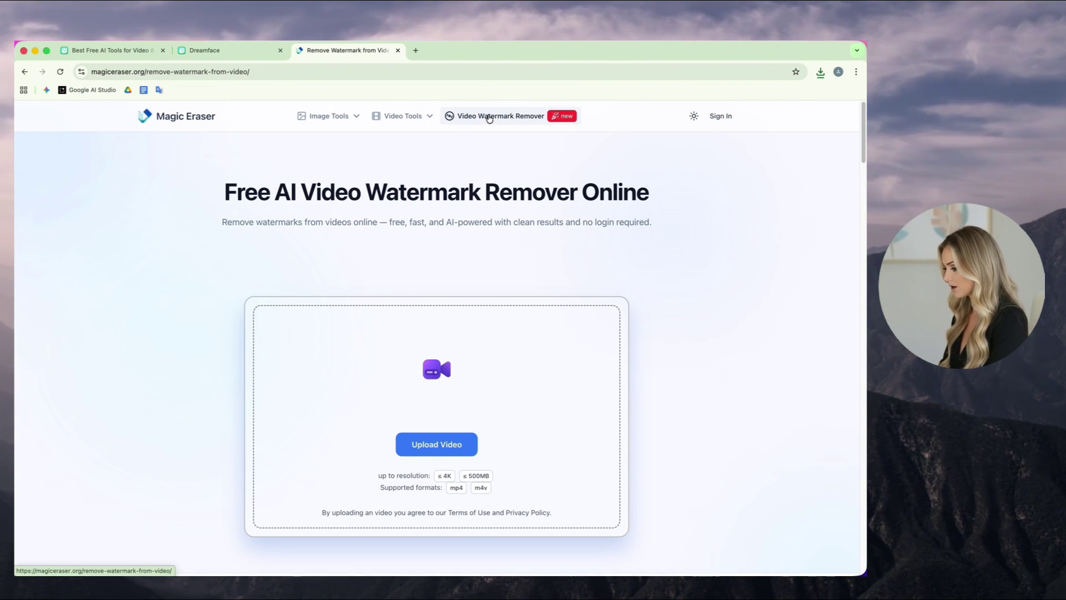
Upload the avatar clip, erase the boxed 'DreamFace Animated with AI' watermark, and download the clean video
click(900, 142)
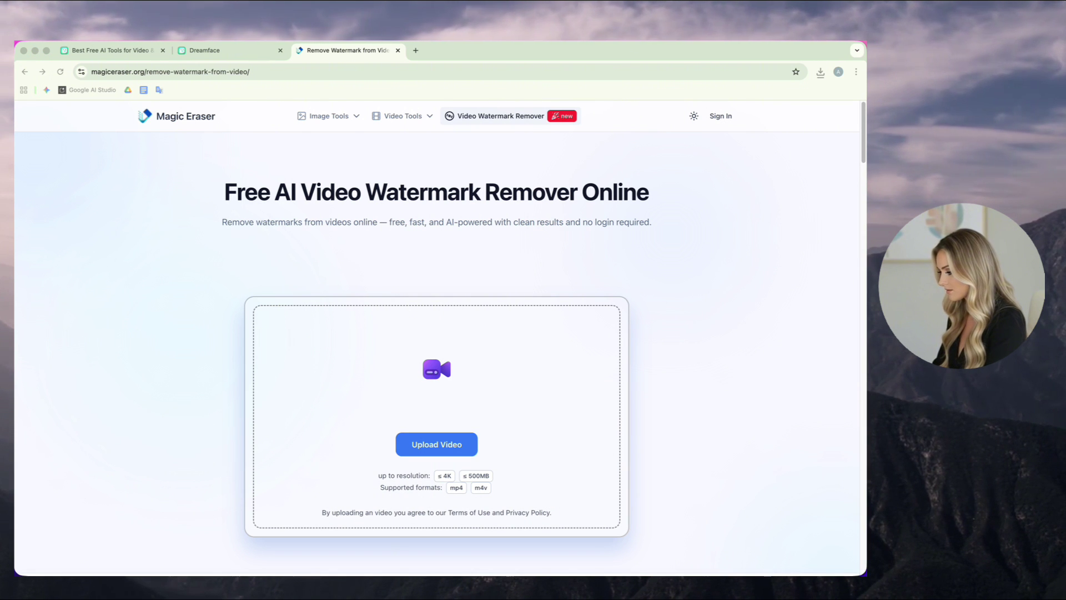
drag(904, 146, 550, 421)
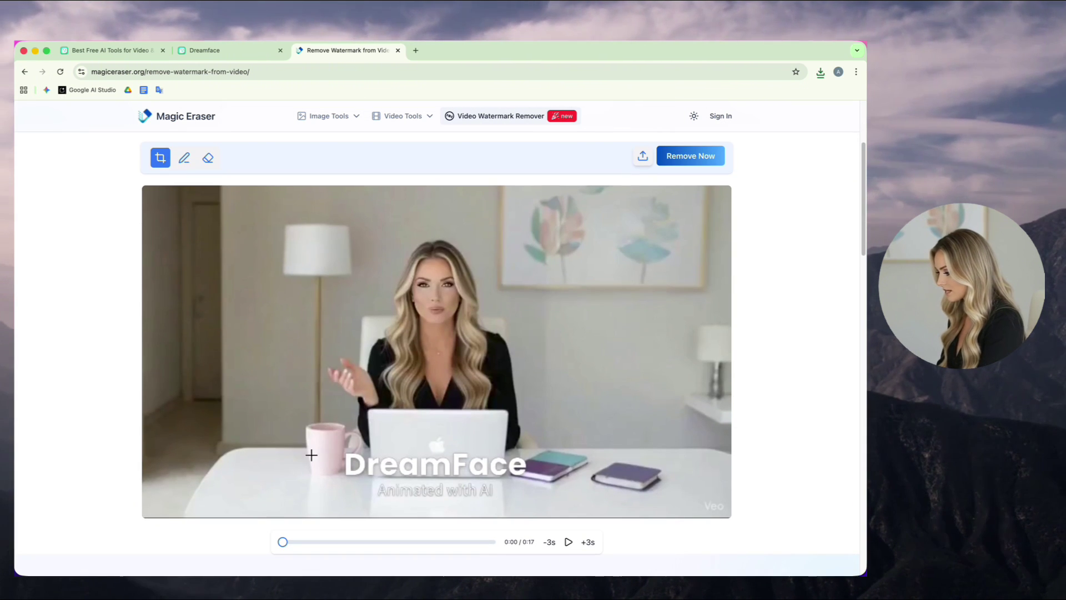
drag(343, 451, 528, 501)
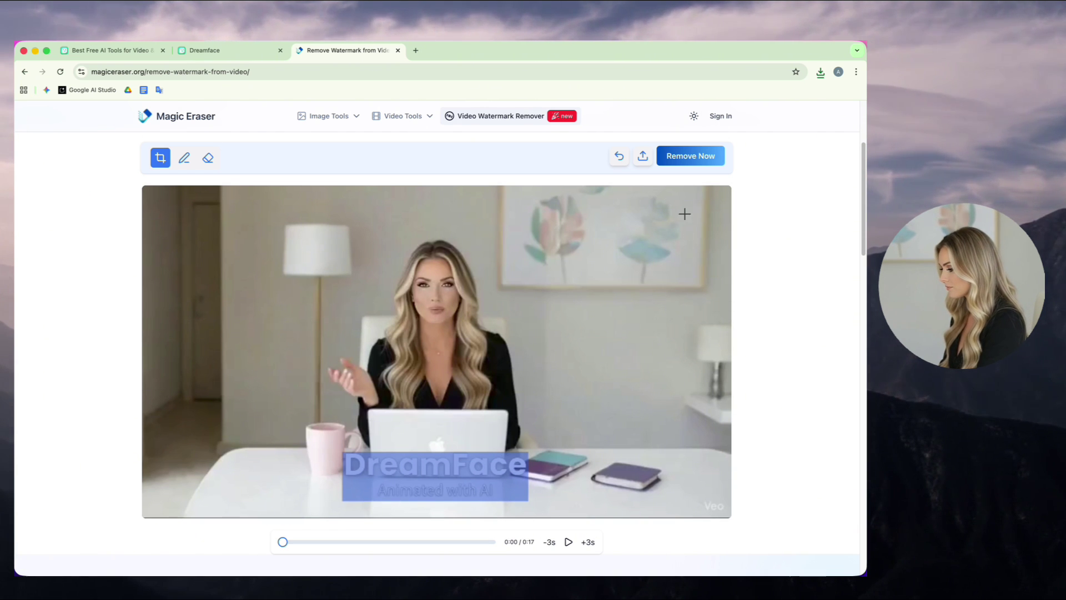
click(686, 156)
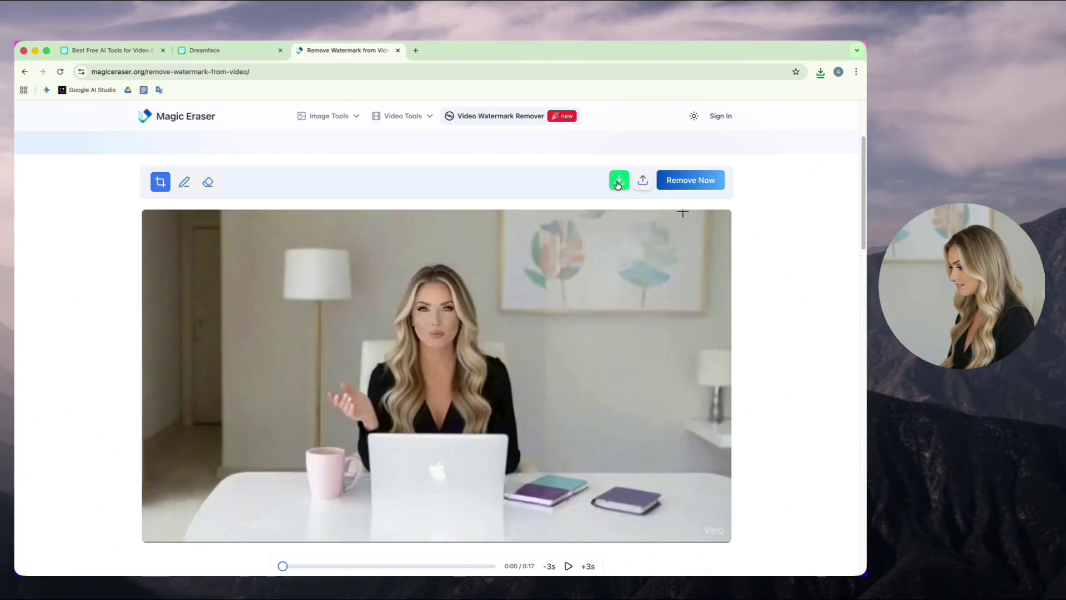
click(618, 183)
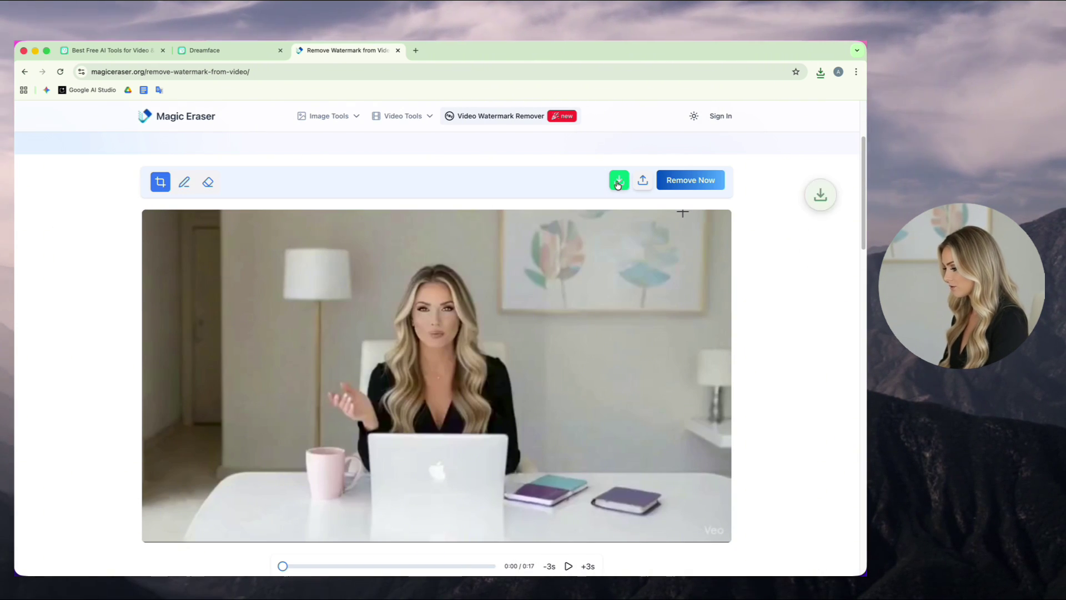